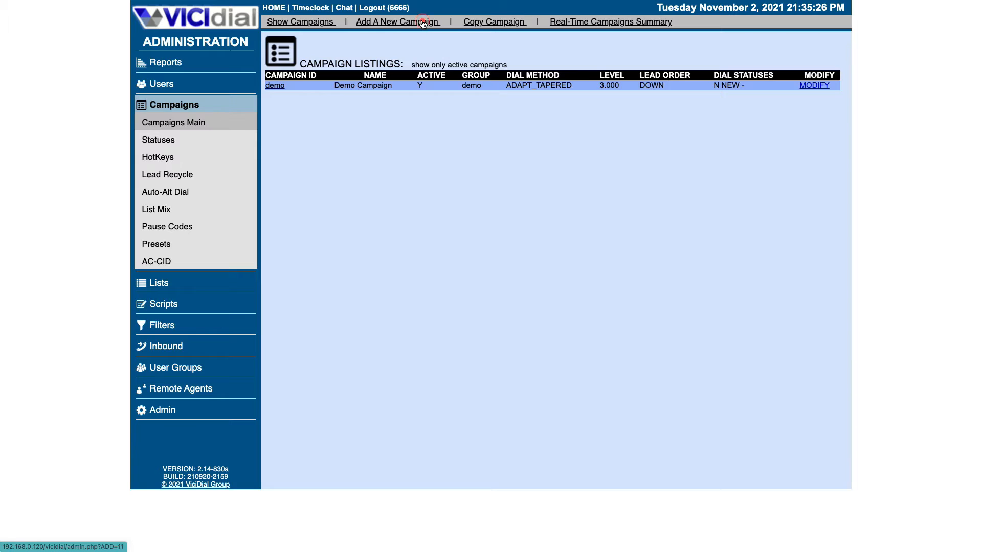
Enter PD01 as the Campaign ID.
click(421, 92)
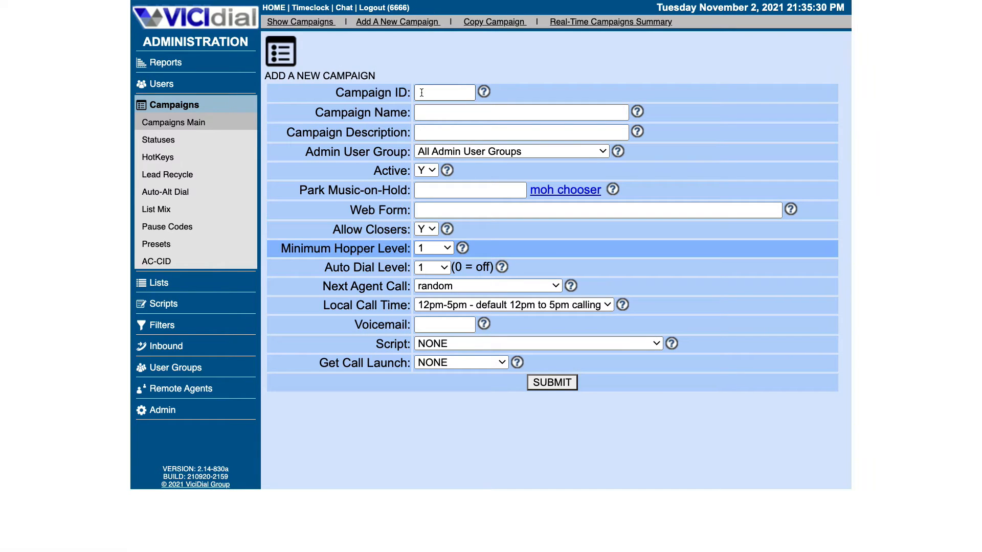
click(483, 91)
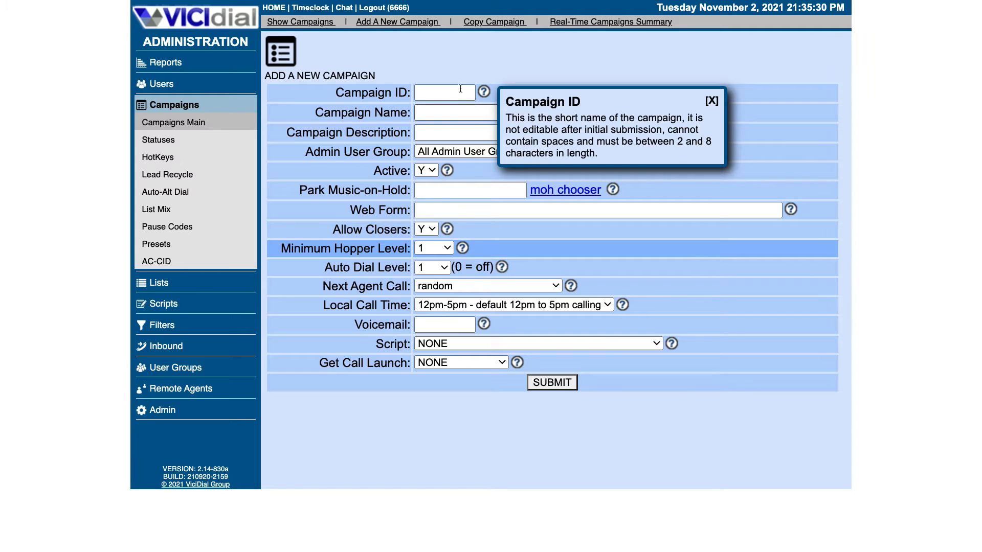
click(449, 90)
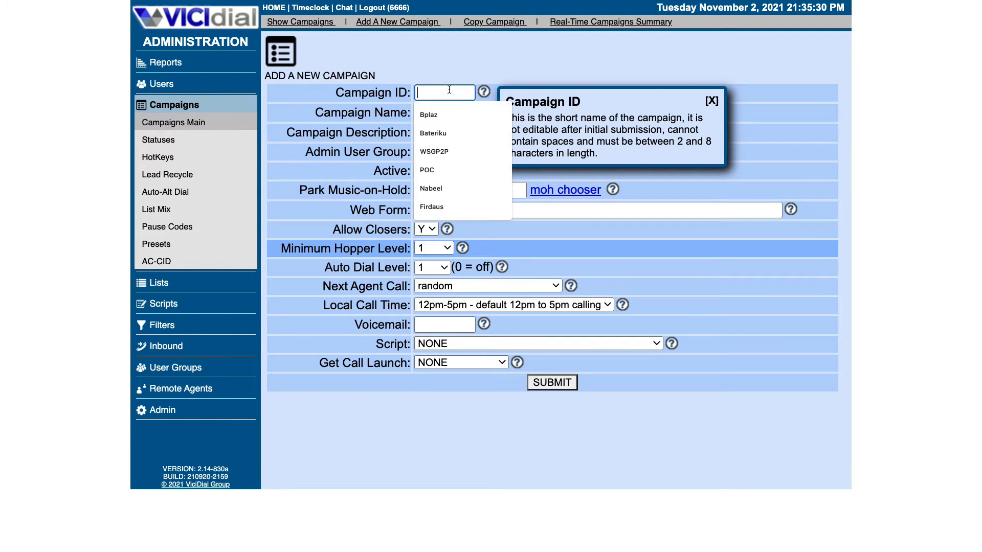
text(PD01)
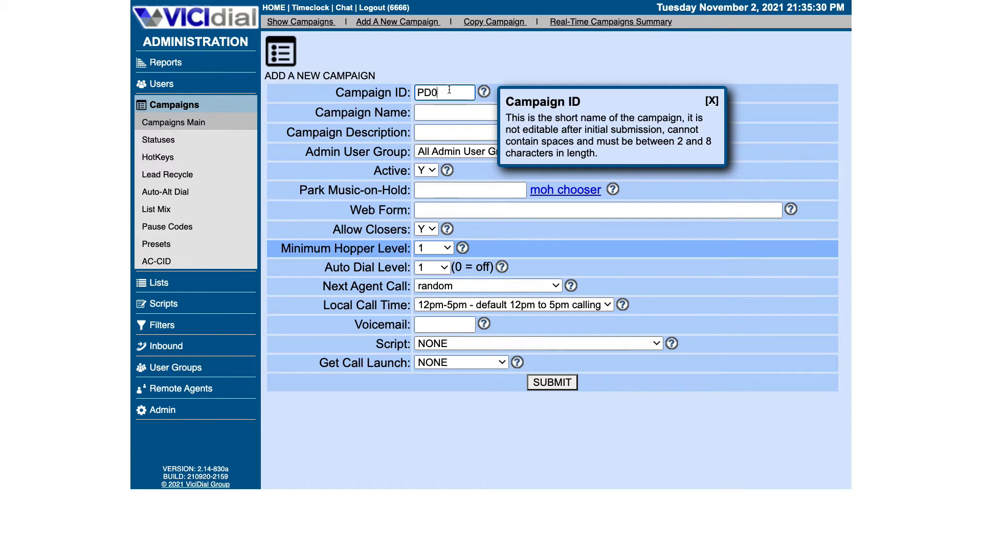
click(711, 100)
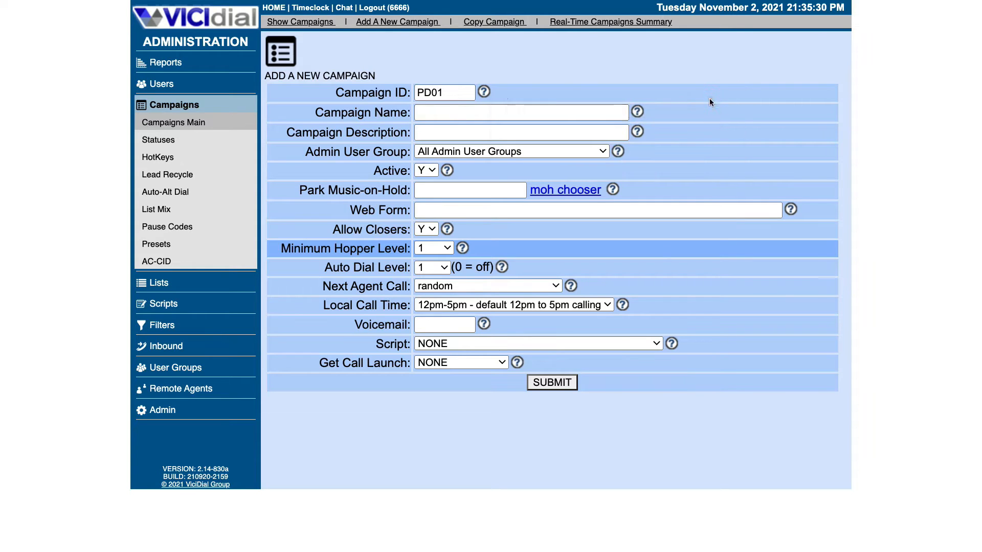
Name the campaign 'PD01 Campaign', starting from the copied ID.
right_click(420, 93)
key(ctrl+c)
click(435, 170)
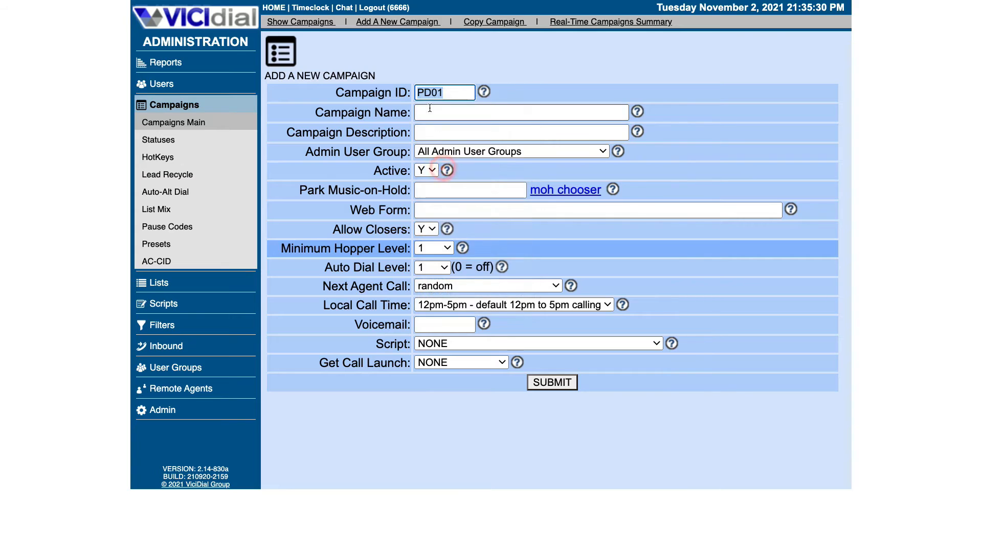
click(431, 113)
right_click(431, 113)
click(444, 188)
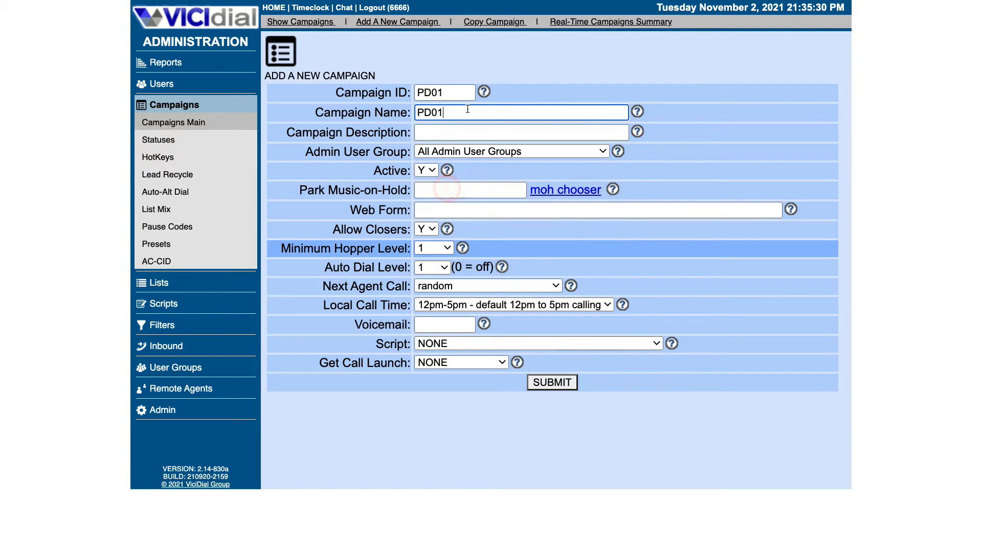
text(Campaign)
Copy 'PD01 Campaign' into the Campaign Description field.
drag(504, 109, 416, 112)
right_click(441, 108)
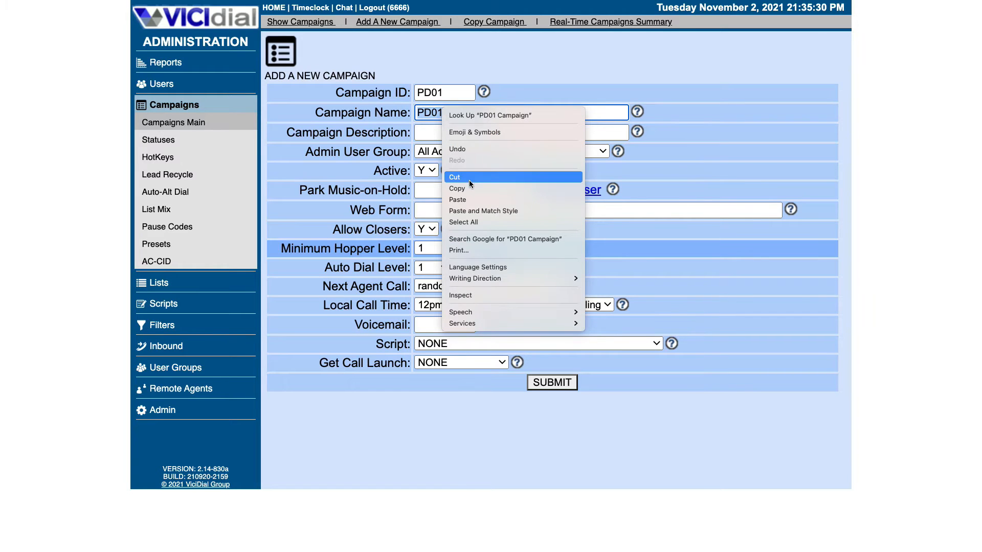
click(469, 188)
click(460, 132)
right_click(476, 130)
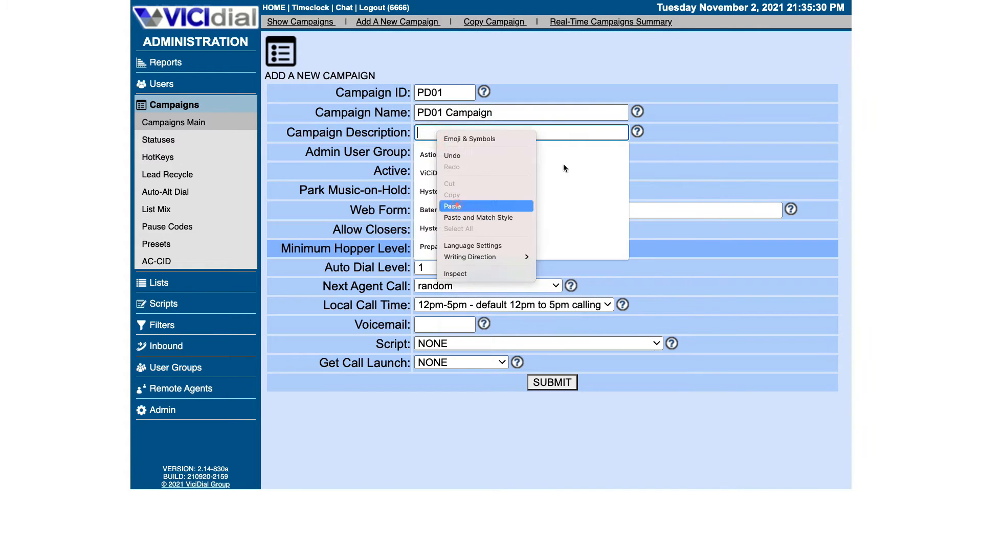
click(490, 202)
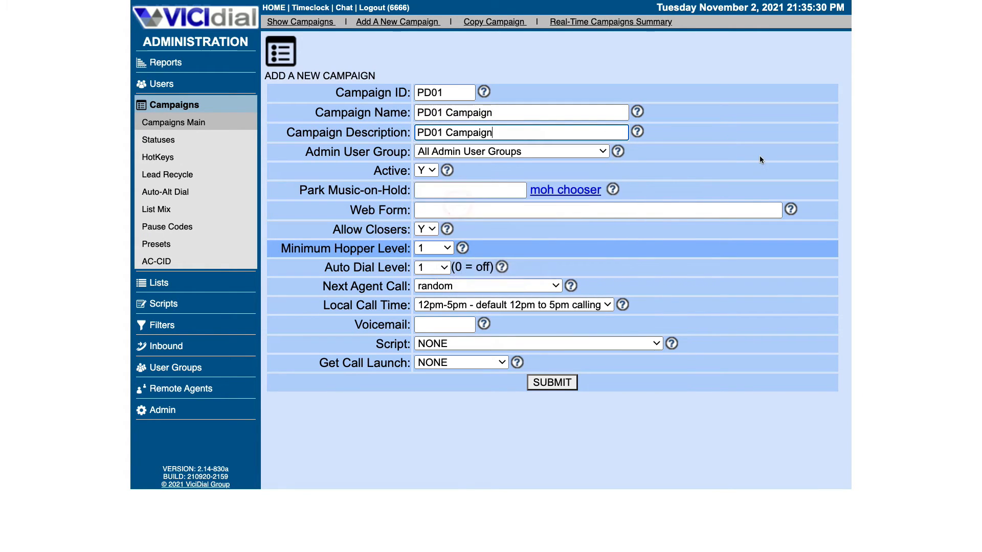
click(502, 152)
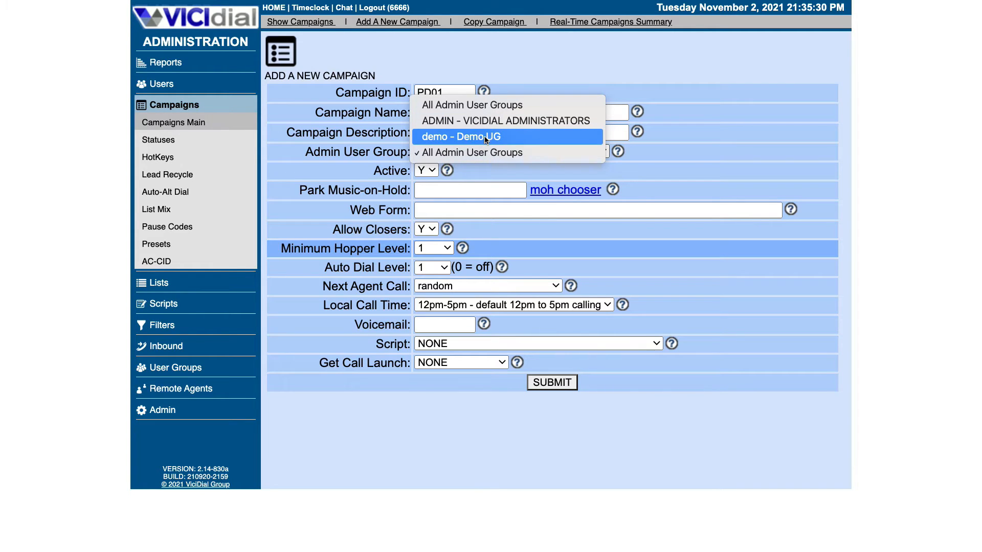
Assign the campaign to demo - Demo UG and set Next Agent Call to oldest_call_start.
click(471, 137)
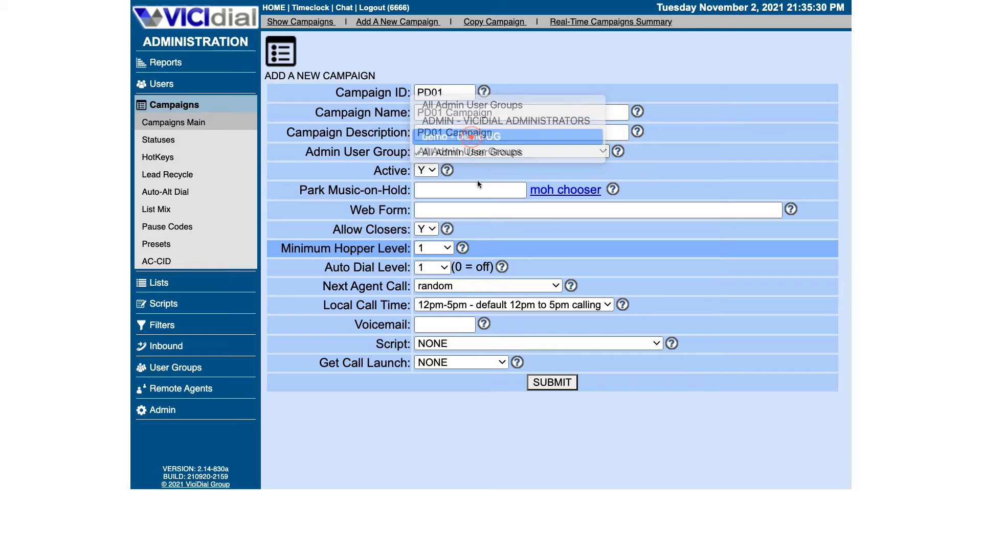
click(322, 285)
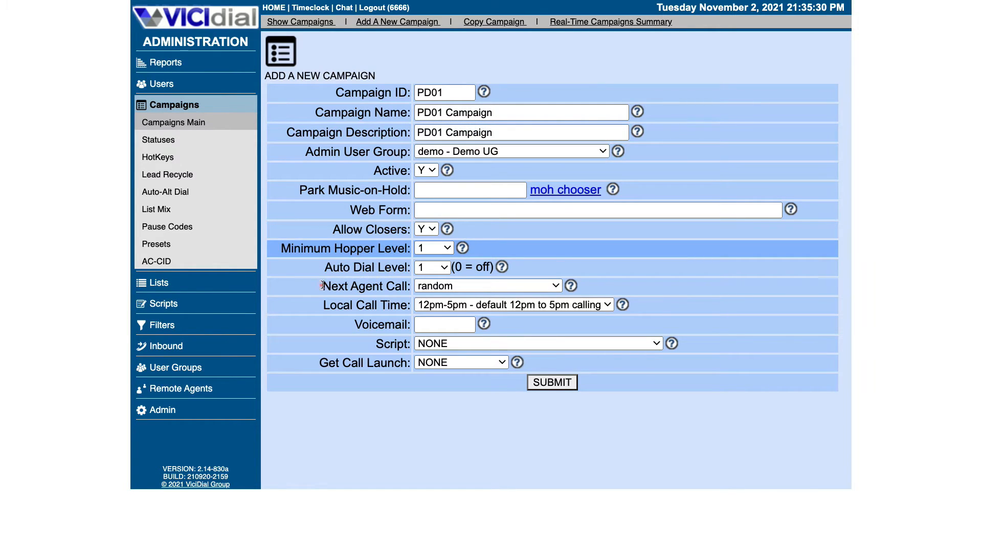
click(463, 286)
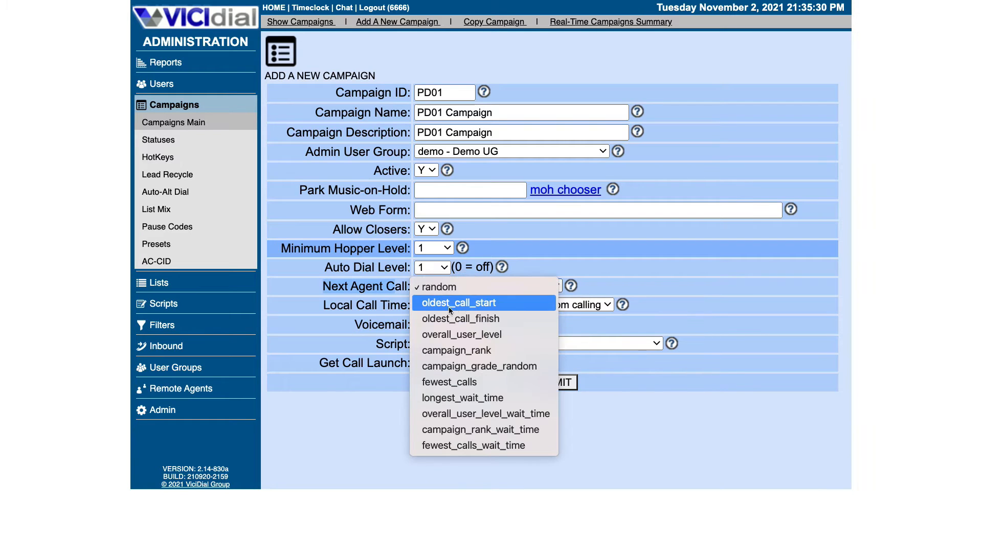
click(456, 305)
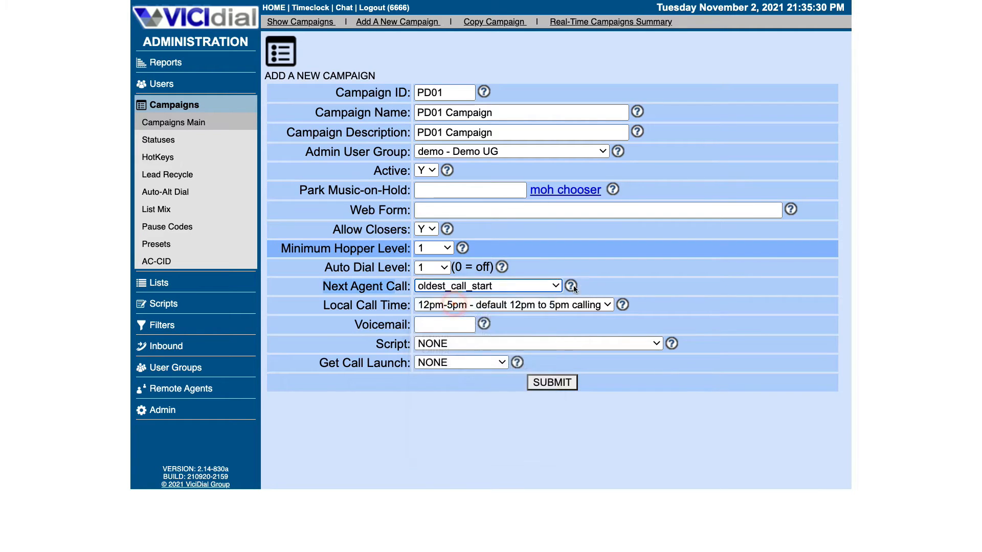
click(571, 286)
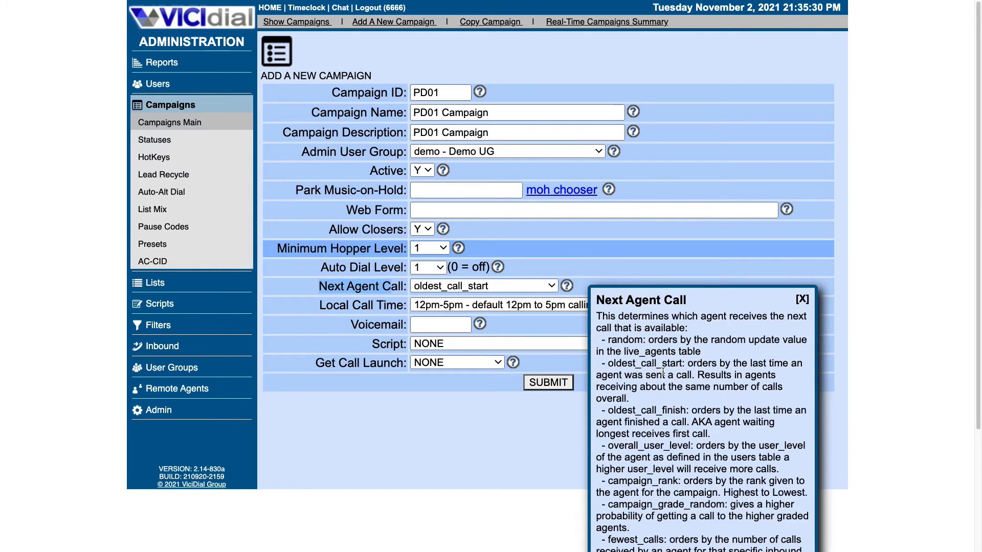
scroll(638, 317, down, 1)
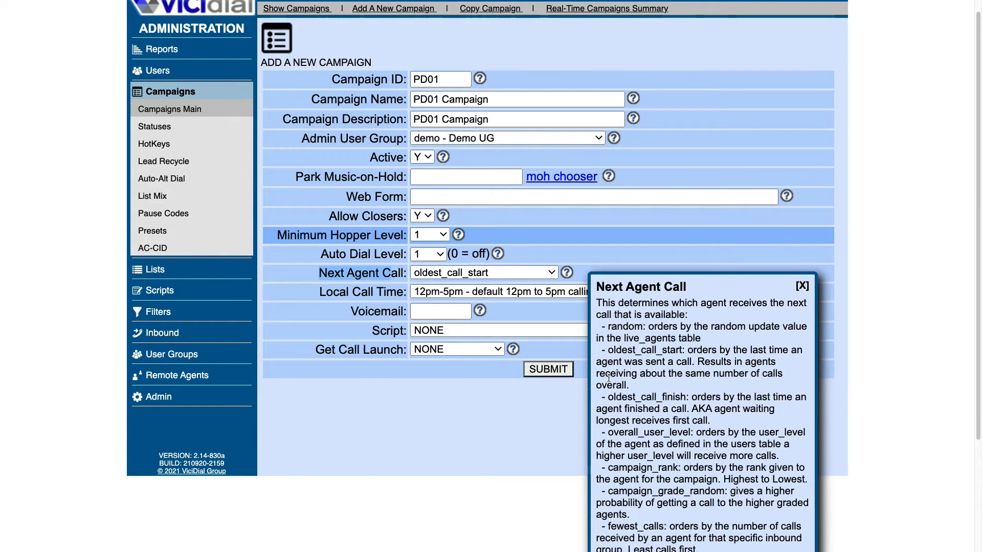
drag(611, 349, 771, 383)
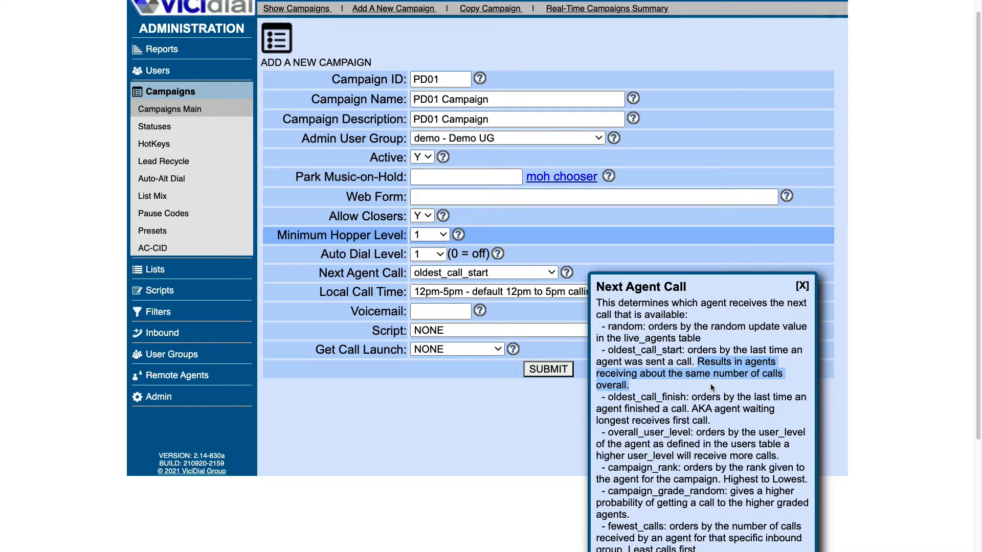
click(801, 286)
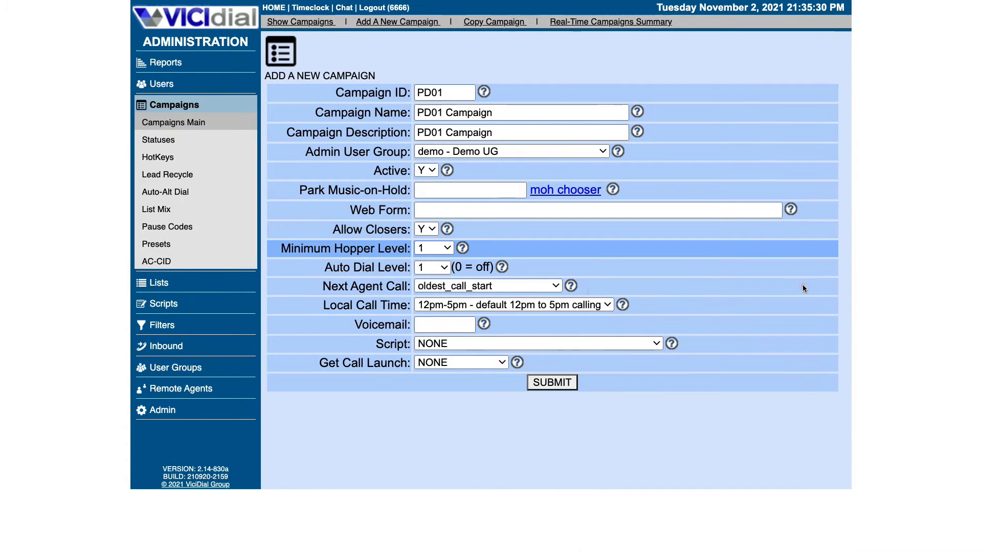
Set Local Call Time to 24hours and submit the new PD01 campaign.
click(513, 306)
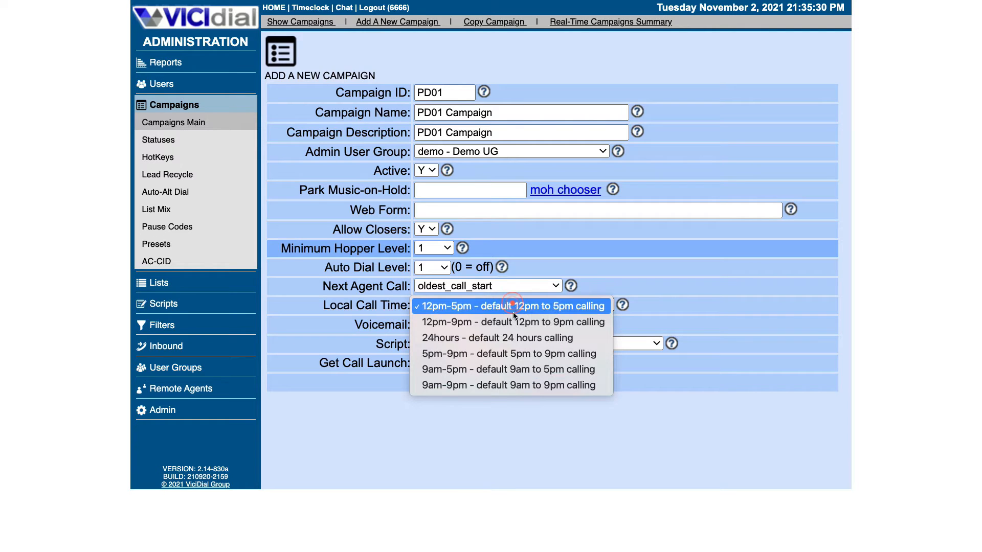
click(487, 343)
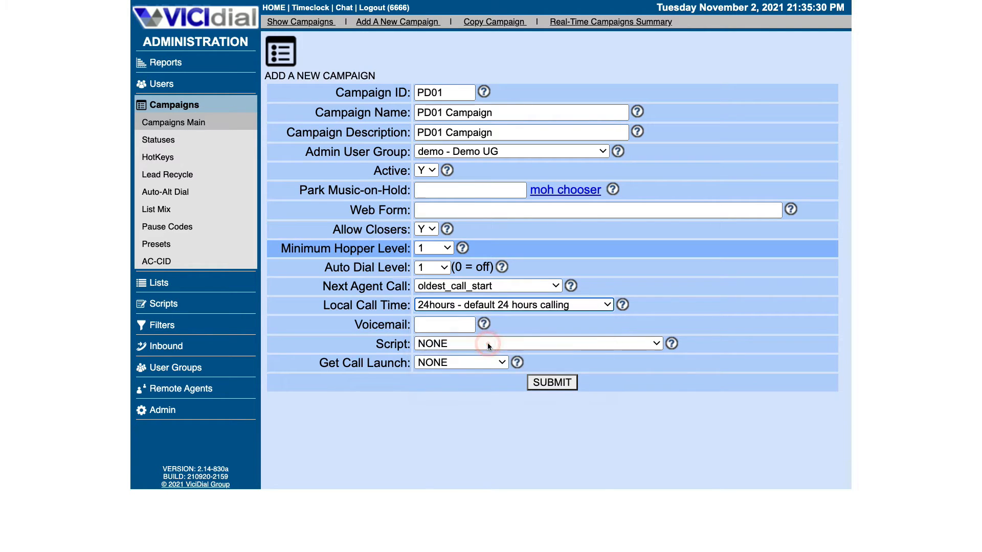
click(552, 383)
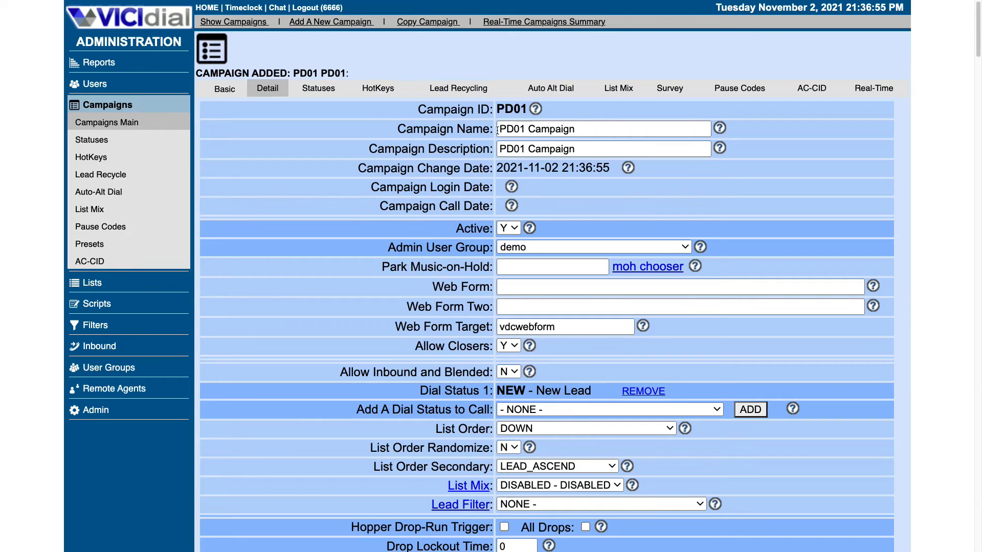
Go to Campaigns Main to see PD01 Campaign listed beside the demo campaign.
drag(201, 74, 354, 74)
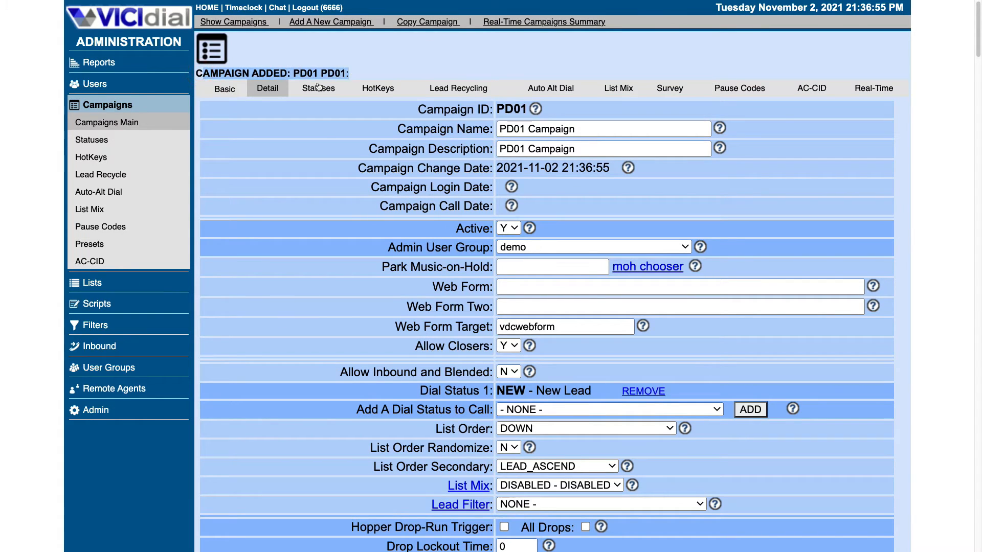
click(119, 126)
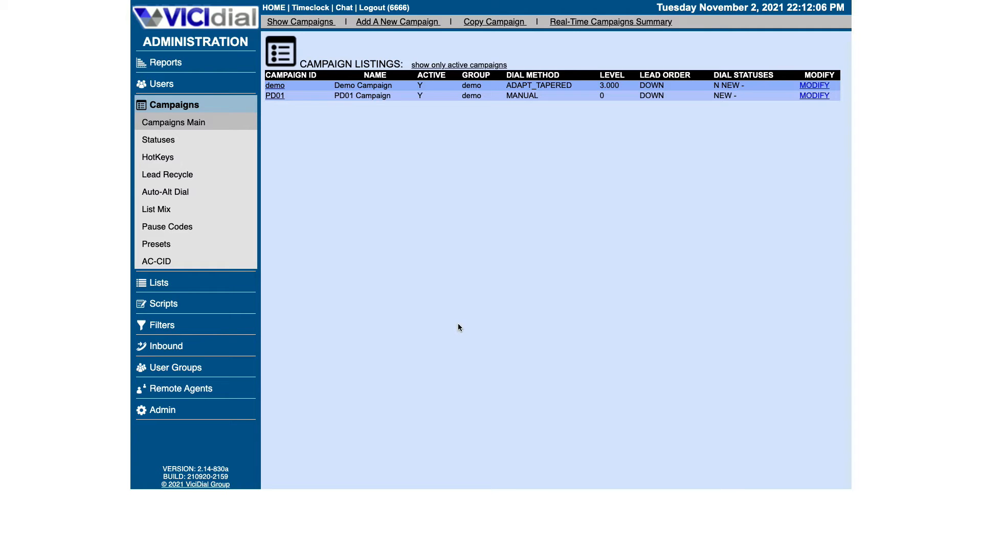
Open campaign PD01 and set its Dial Method to ADAPT_TAPERED.
drag(275, 96, 308, 173)
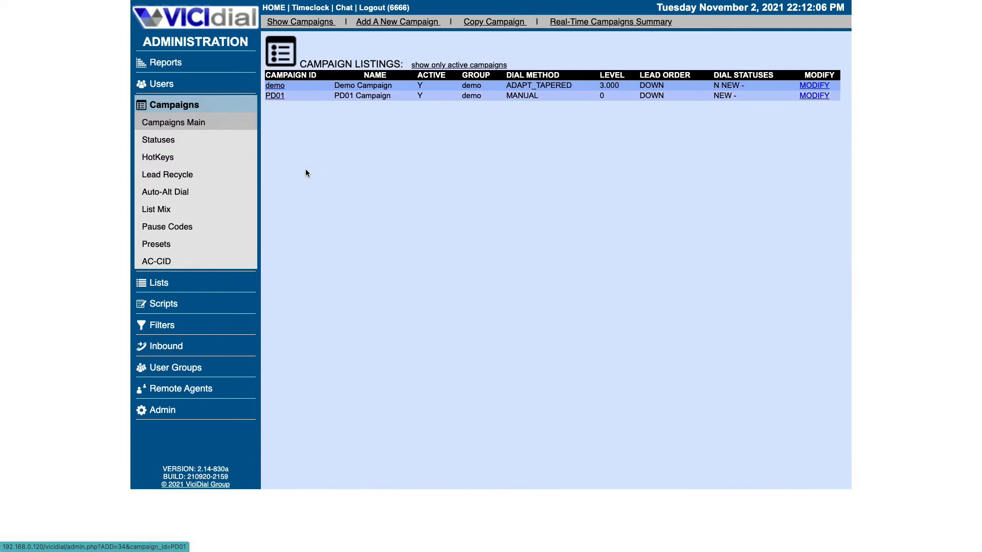
click(275, 96)
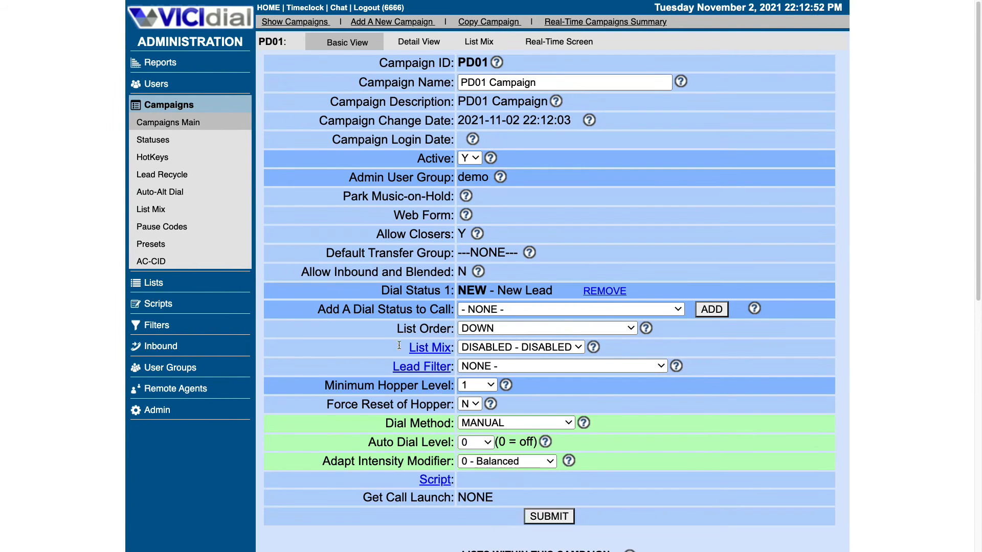
click(519, 427)
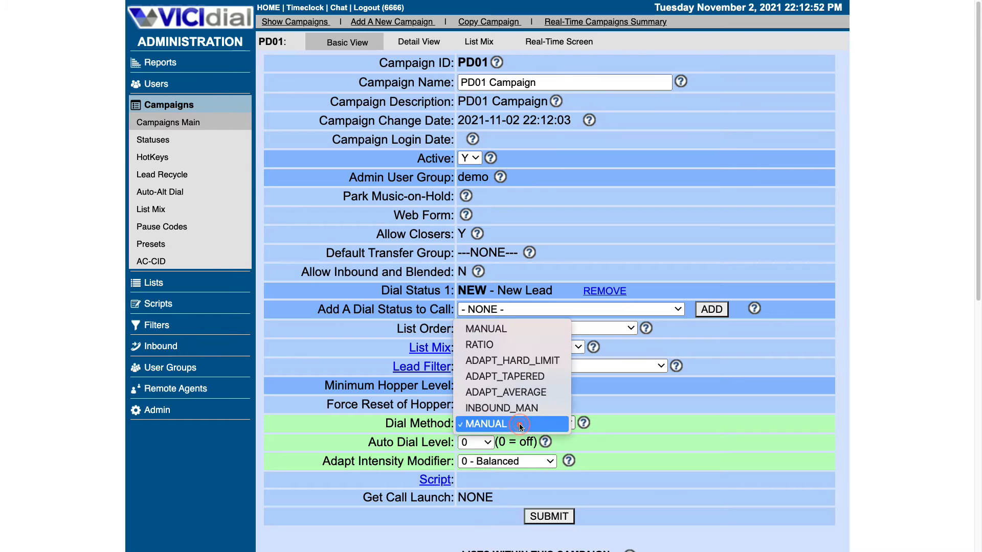
click(528, 379)
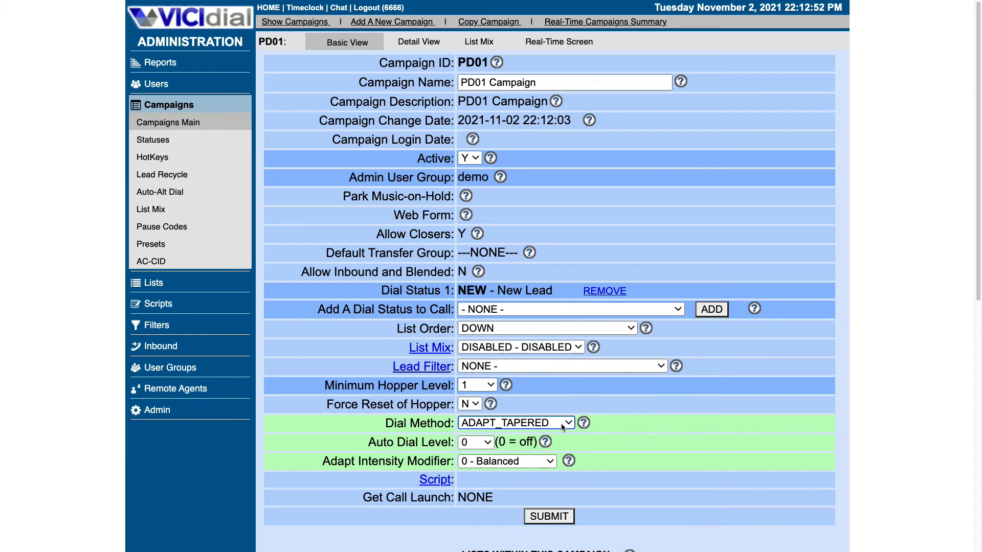
click(584, 422)
scroll(583, 423, down, 2)
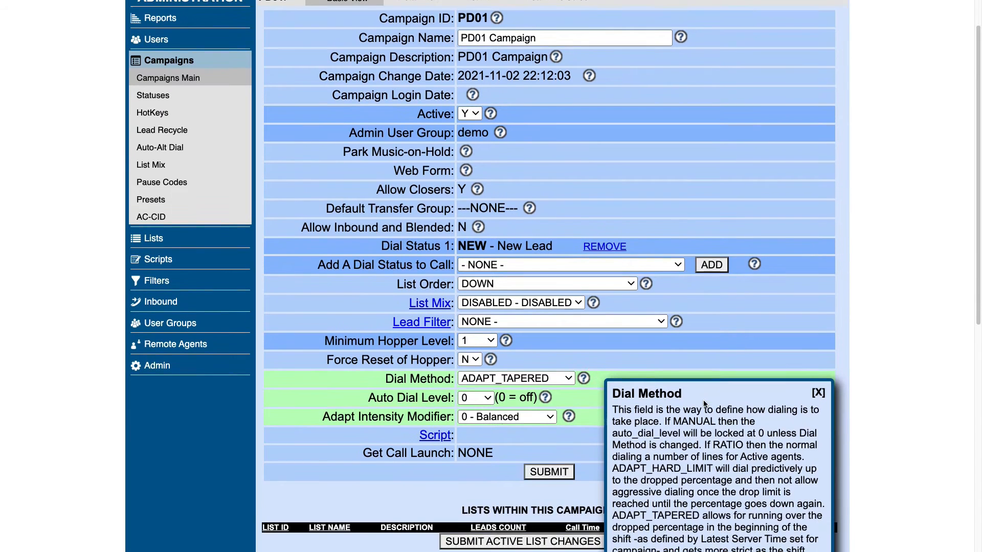
scroll(698, 429, down, 1)
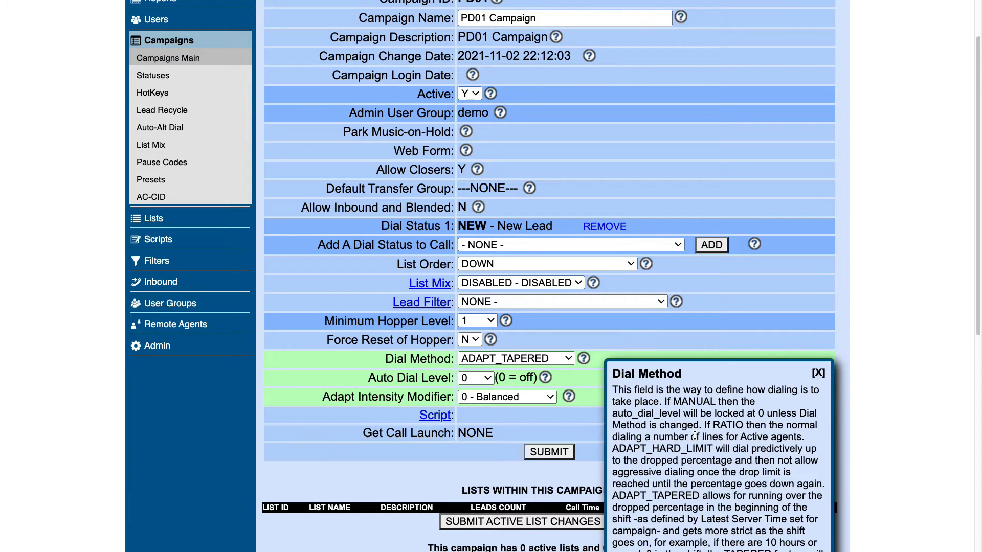
scroll(696, 435, down, 1)
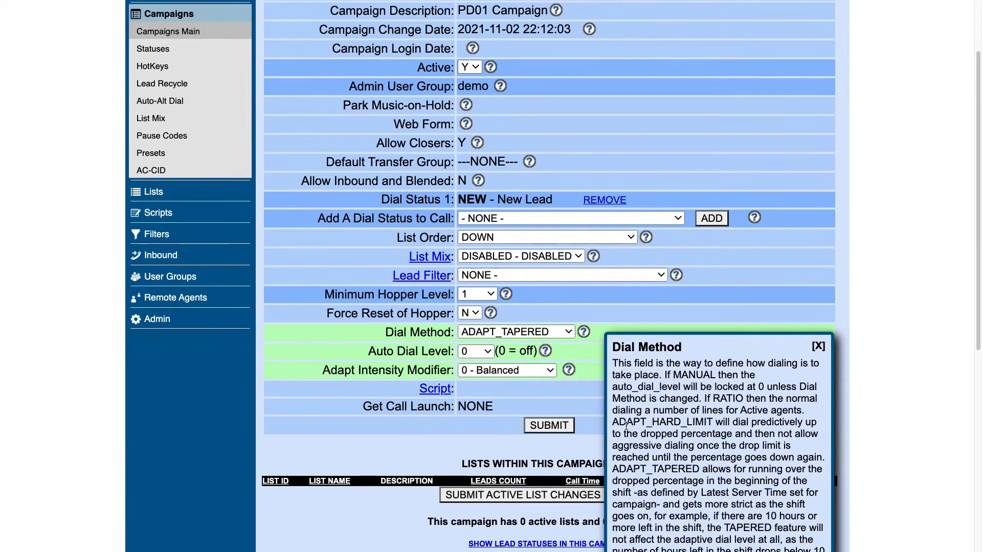
drag(613, 423, 716, 421)
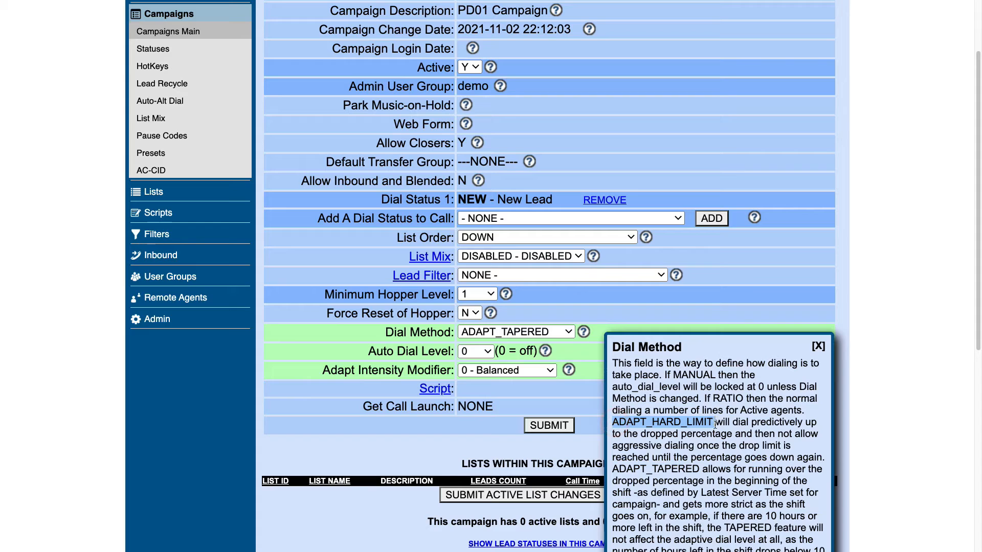
drag(705, 469, 612, 469)
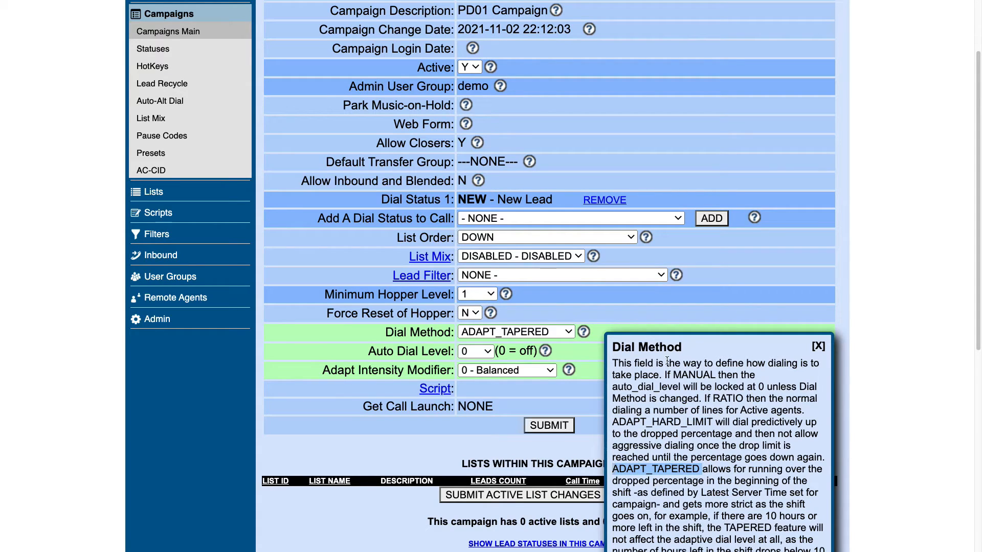
click(819, 347)
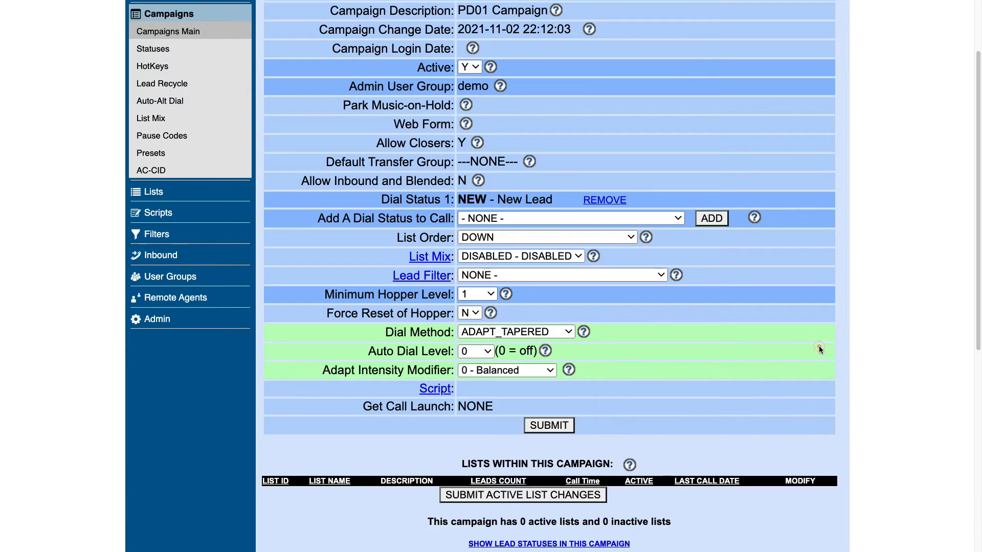
Pick 1 as the Auto Dial Level and save the campaign changes.
drag(365, 353, 533, 354)
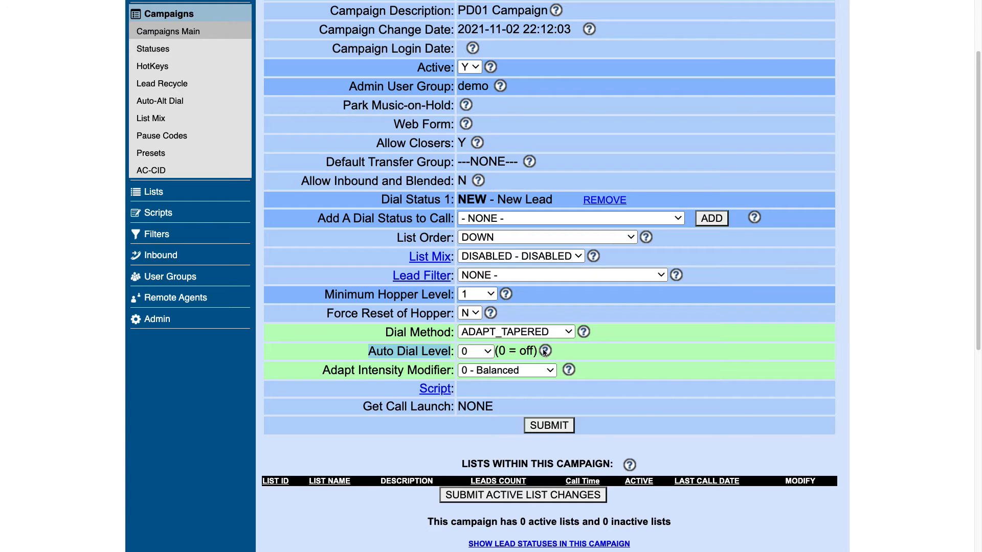
click(545, 351)
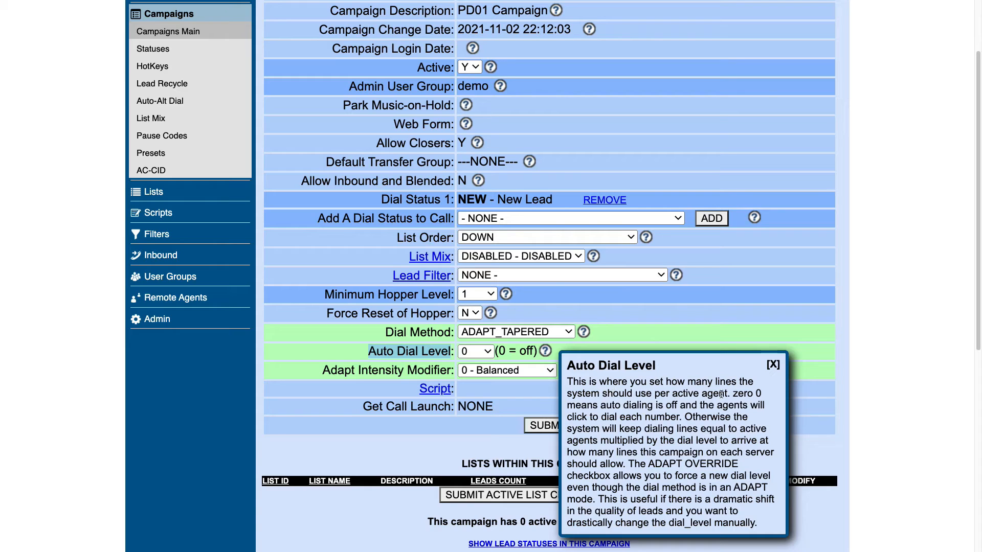
click(773, 364)
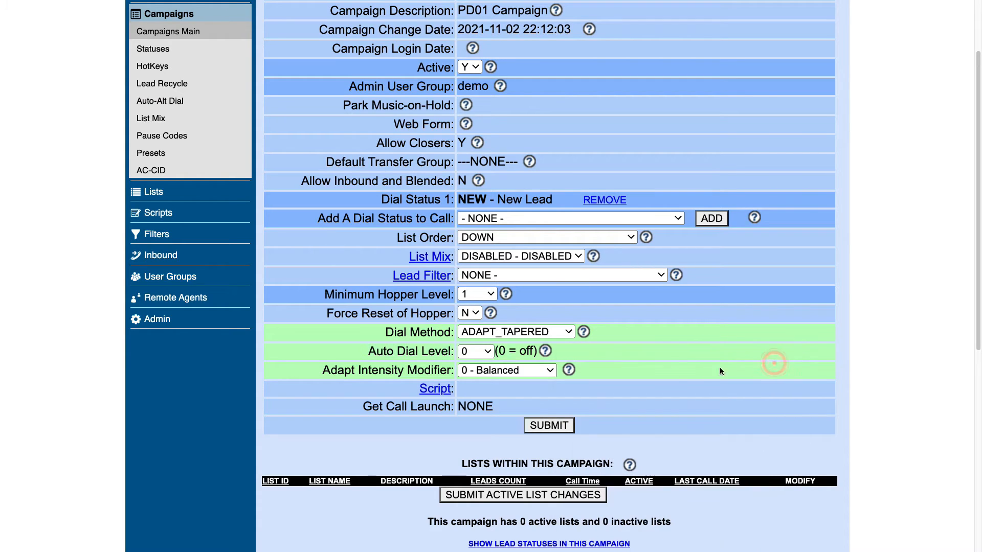
click(479, 357)
scroll(473, 504, down, 2)
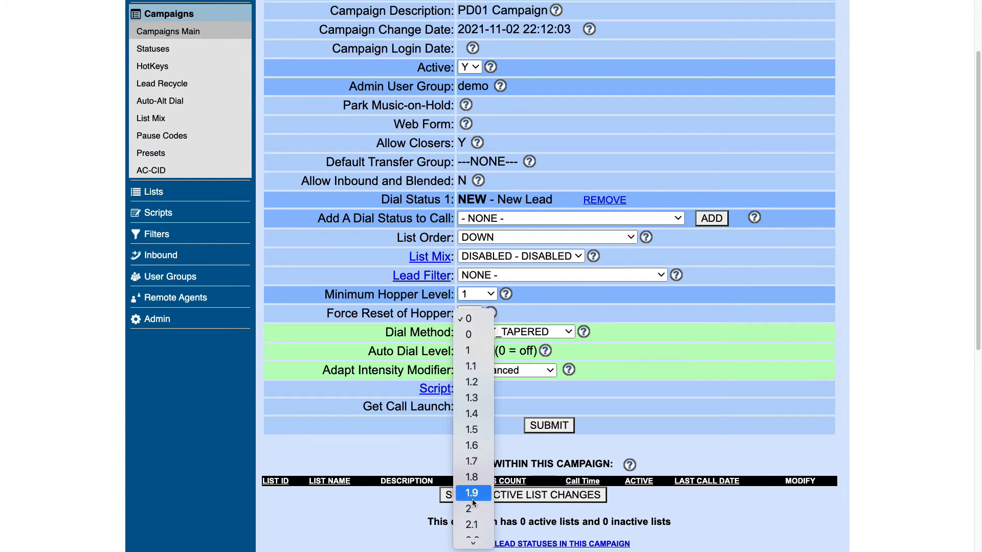
click(473, 508)
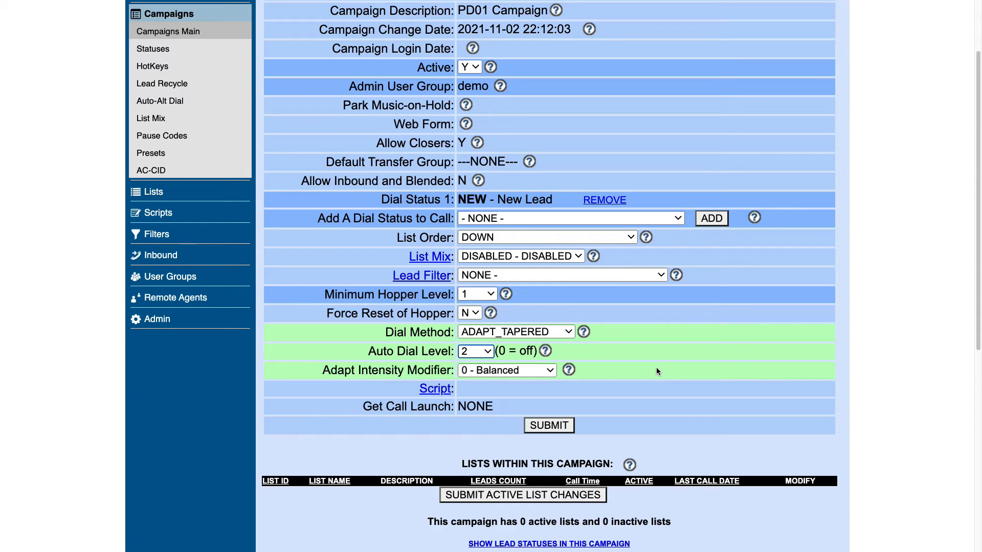
click(465, 353)
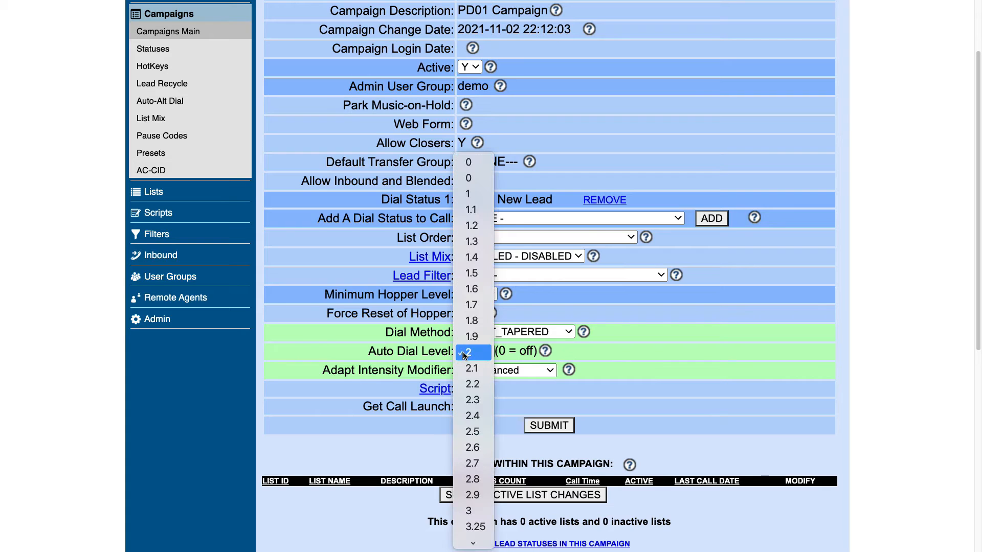
click(468, 194)
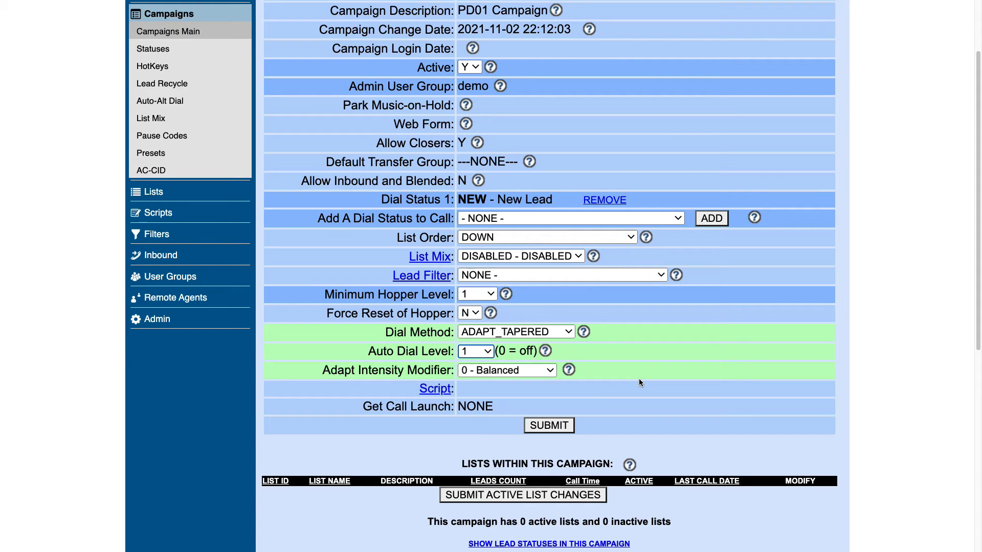
click(536, 424)
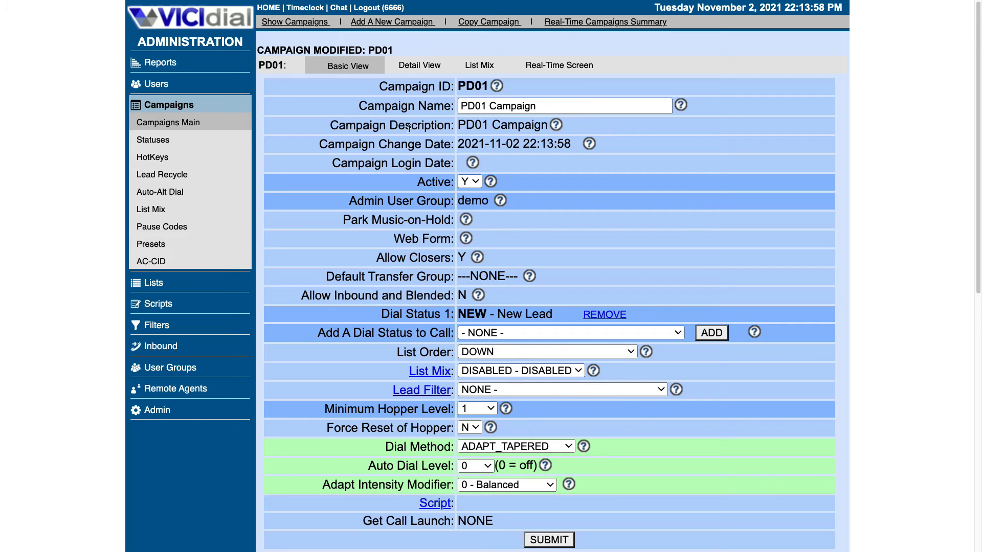
Review PD01's Detail View and Statuses, then return to the Basic view.
click(413, 65)
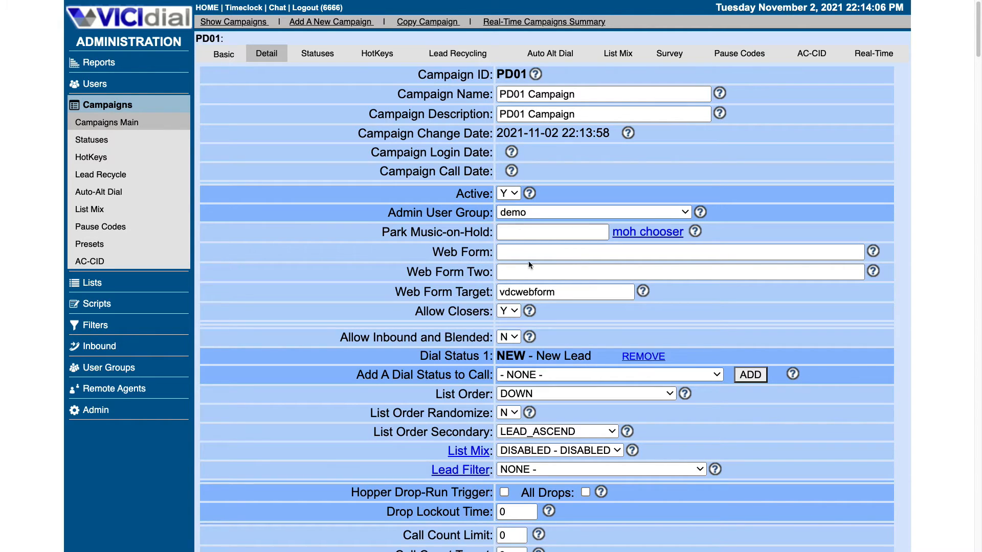
scroll(530, 331, down, 2)
scroll(530, 332, up, 2)
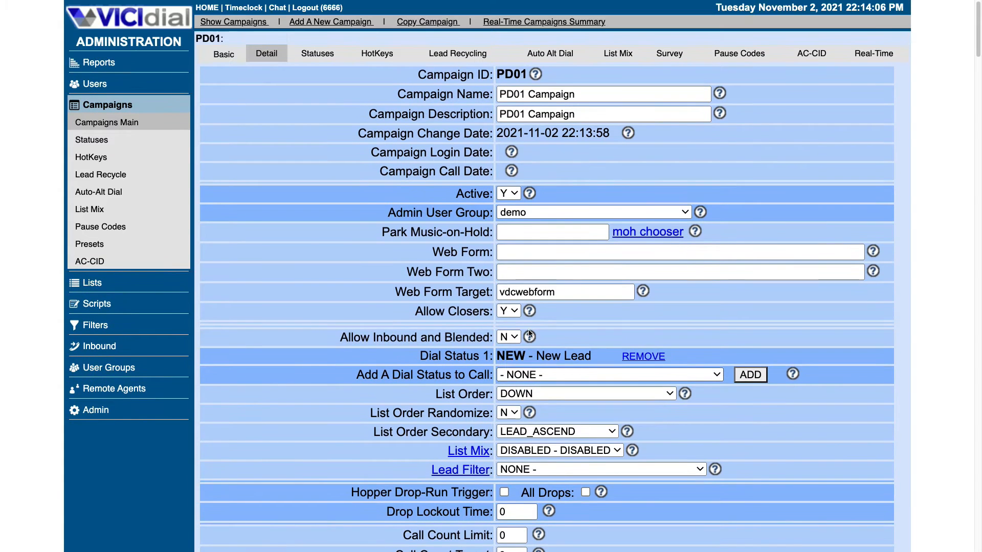
click(326, 57)
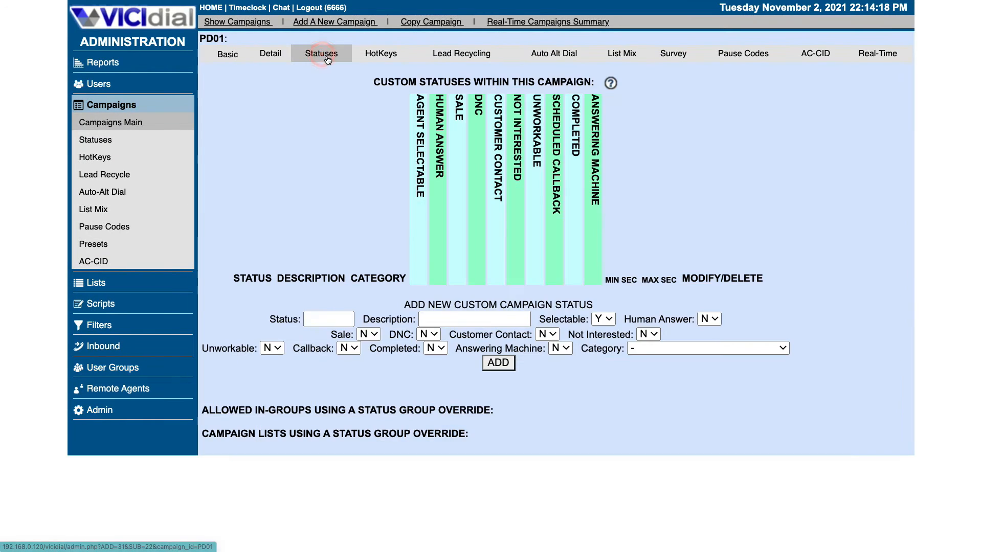
click(265, 56)
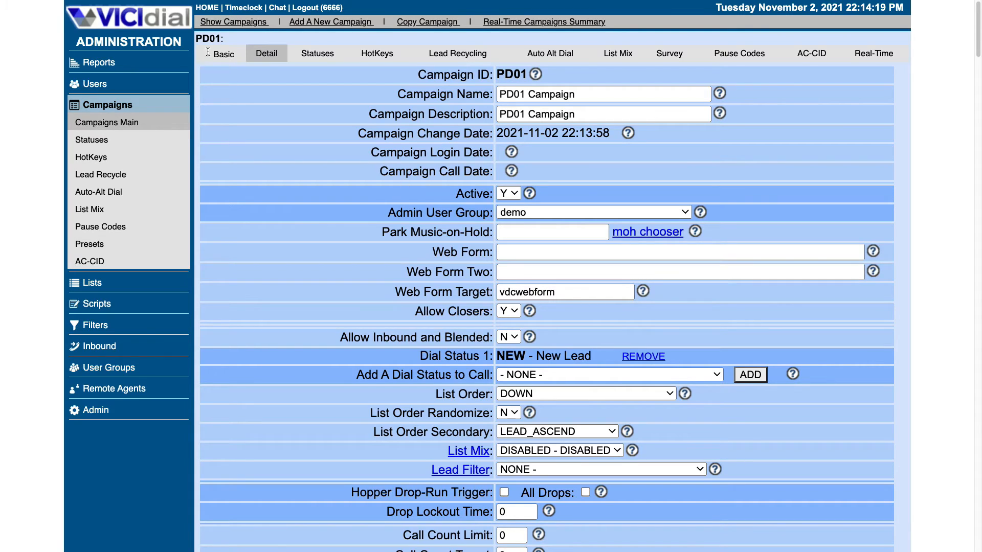
click(222, 58)
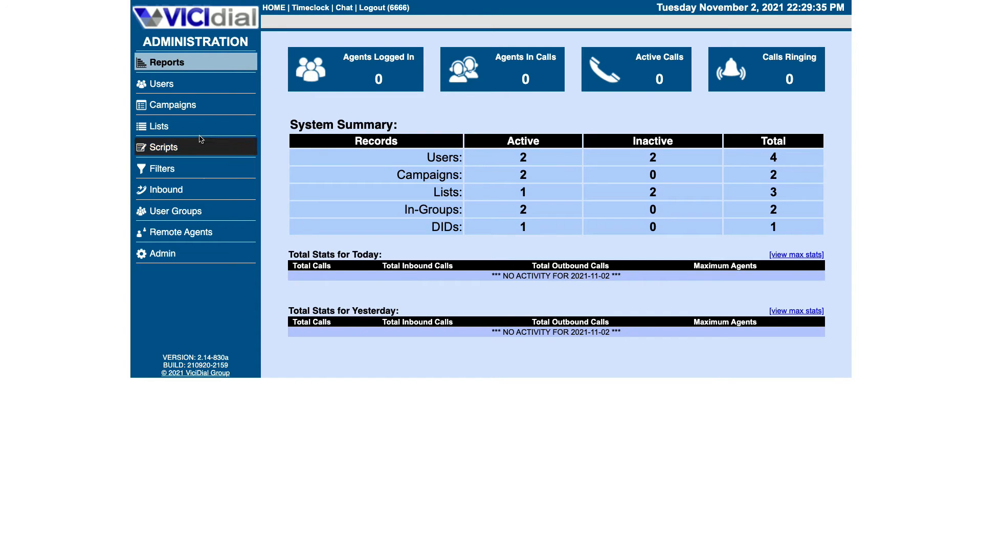
Start a new lead list with List ID 9001.
click(160, 132)
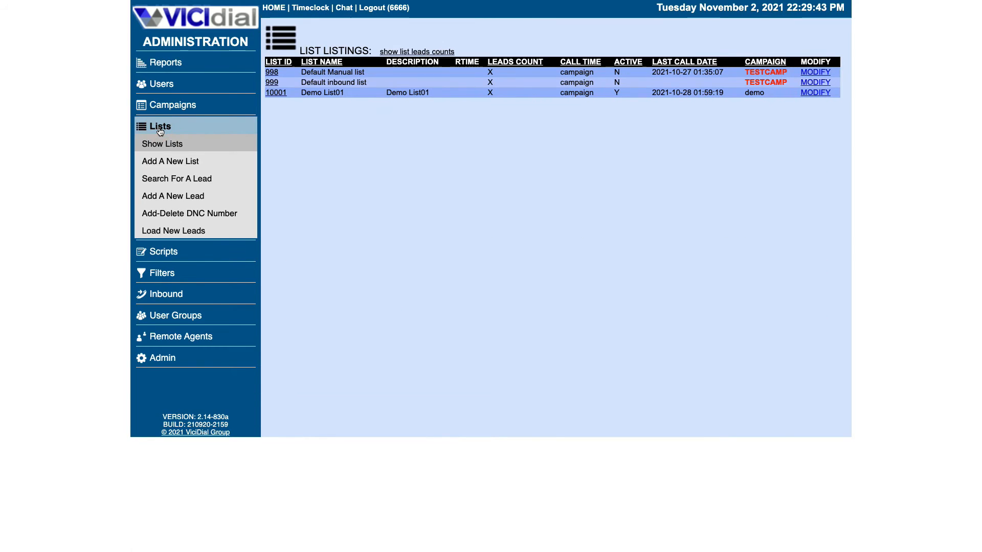
click(167, 163)
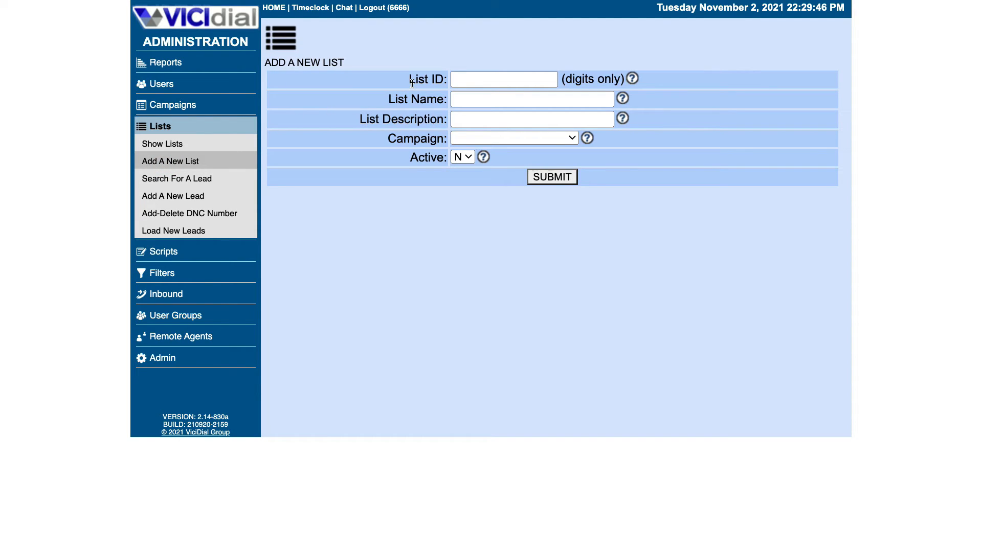
drag(566, 79, 615, 79)
click(501, 81)
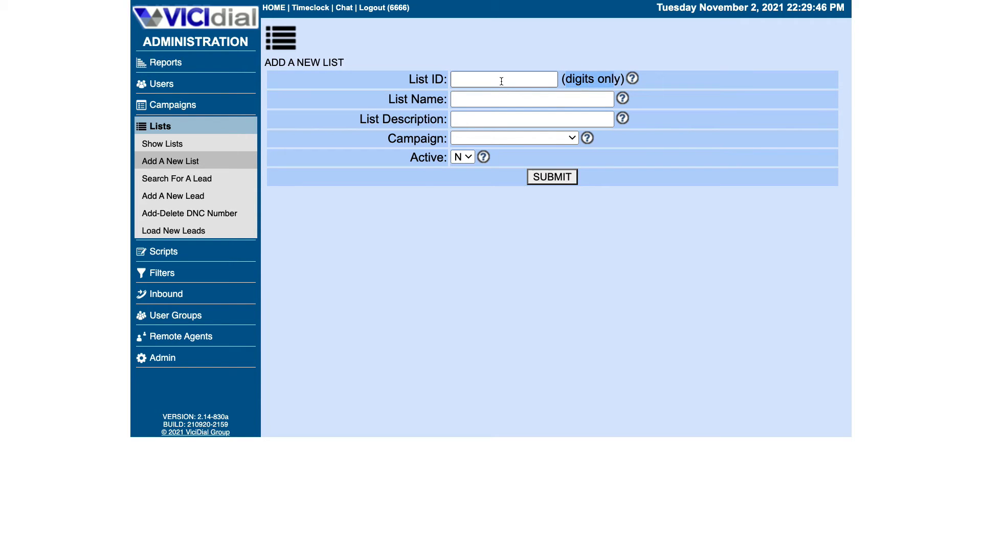
click(501, 81)
text(9001)
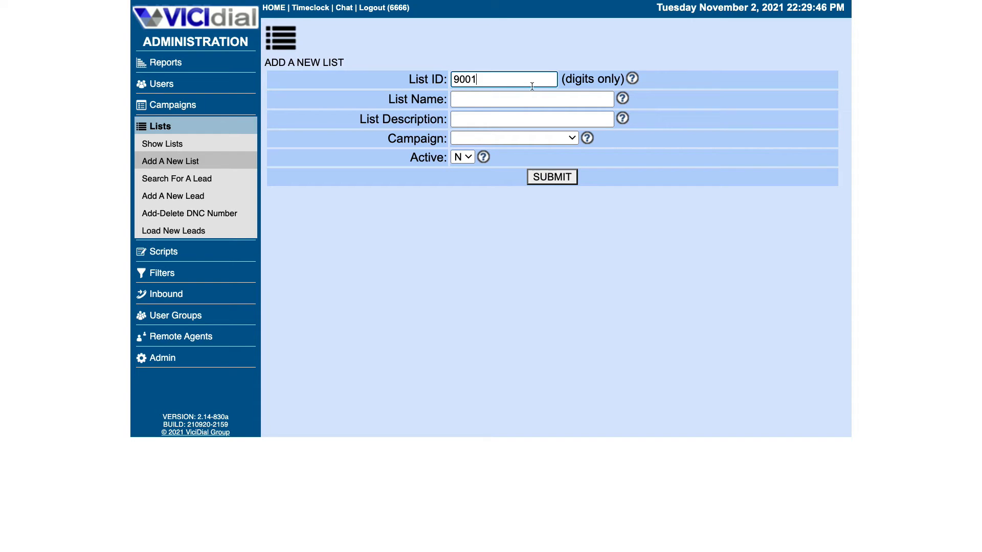
Name the list Pdlist01 and use the same text as its description.
click(523, 100)
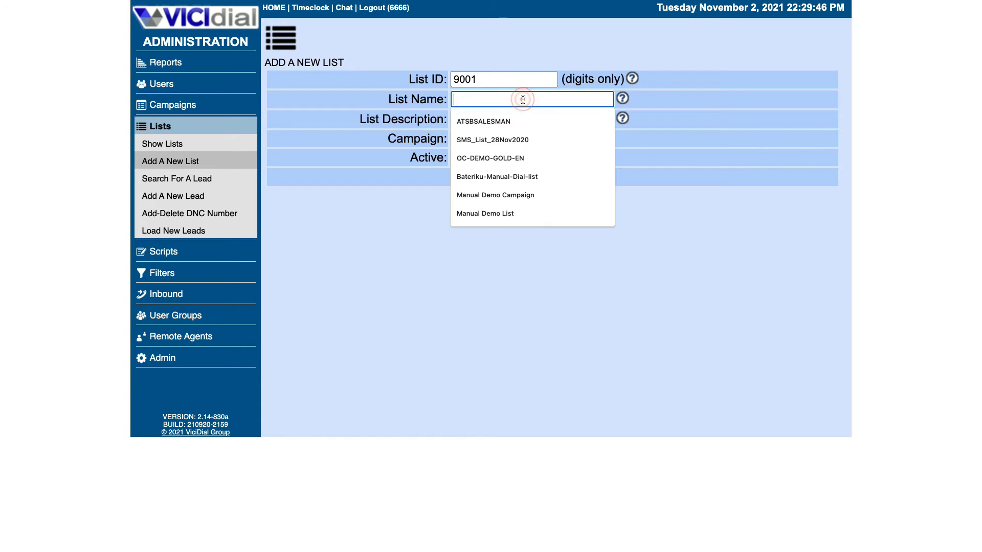
text(Pdlist01)
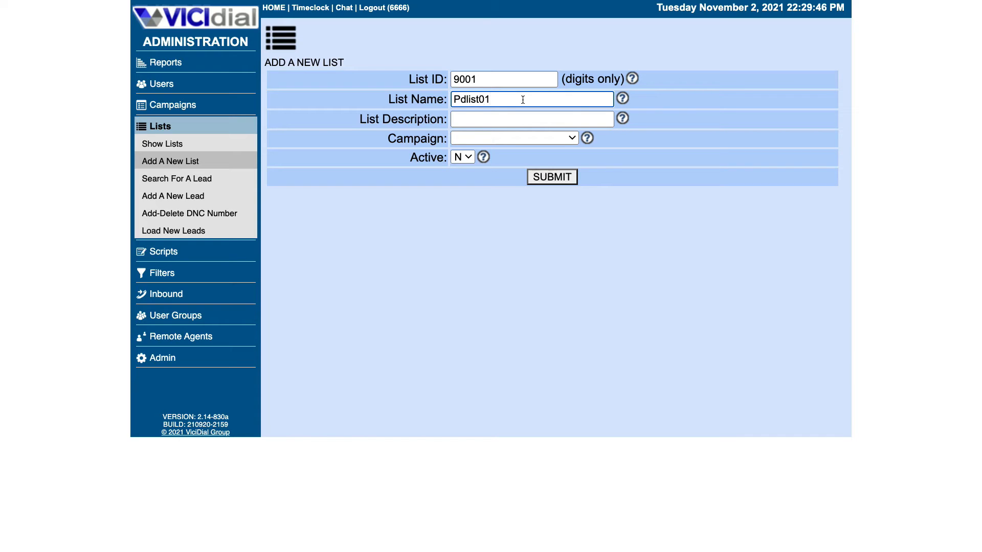
click(474, 109)
click(494, 98)
right_click(463, 99)
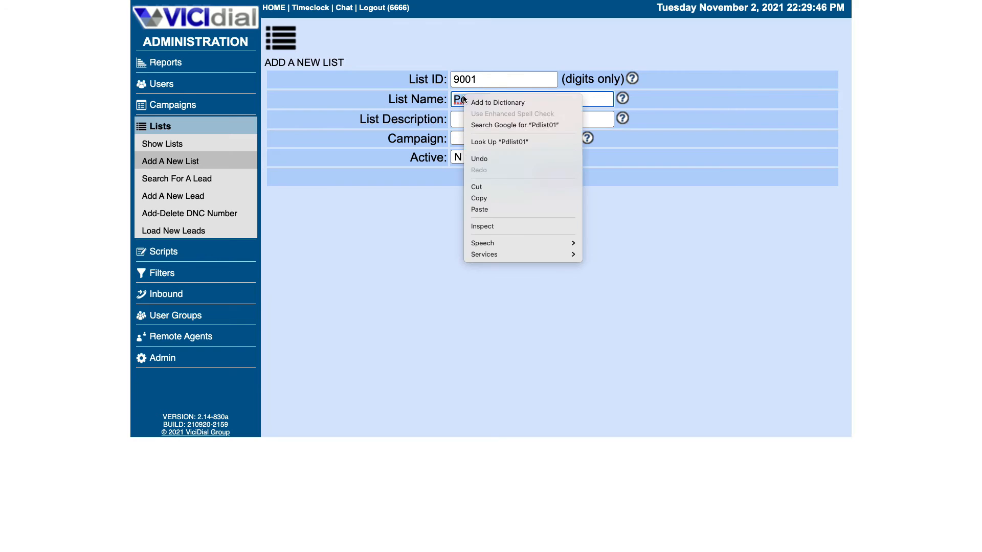
click(490, 199)
click(467, 122)
right_click(467, 121)
click(485, 190)
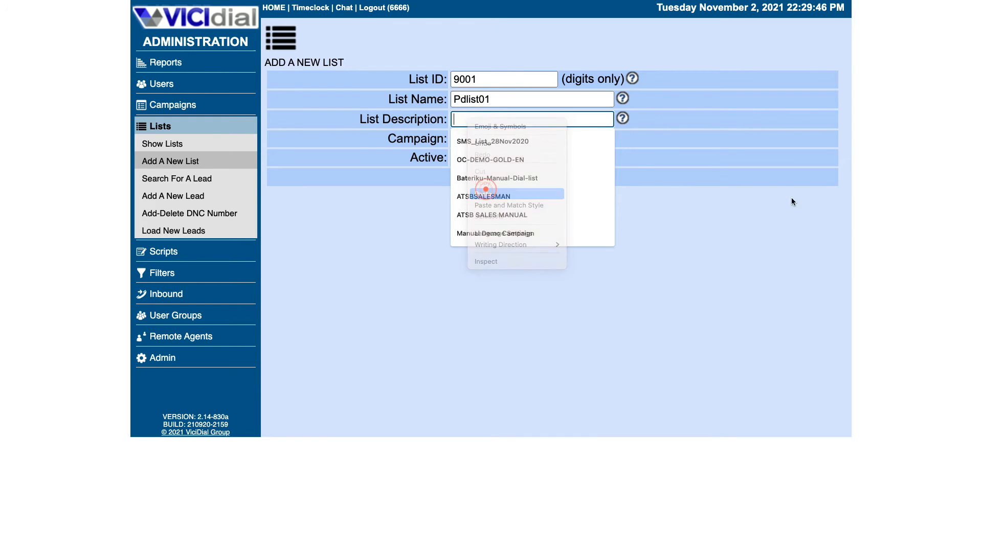
click(790, 200)
Assign the list to campaign PD01, set Active to Y, and submit it.
click(535, 135)
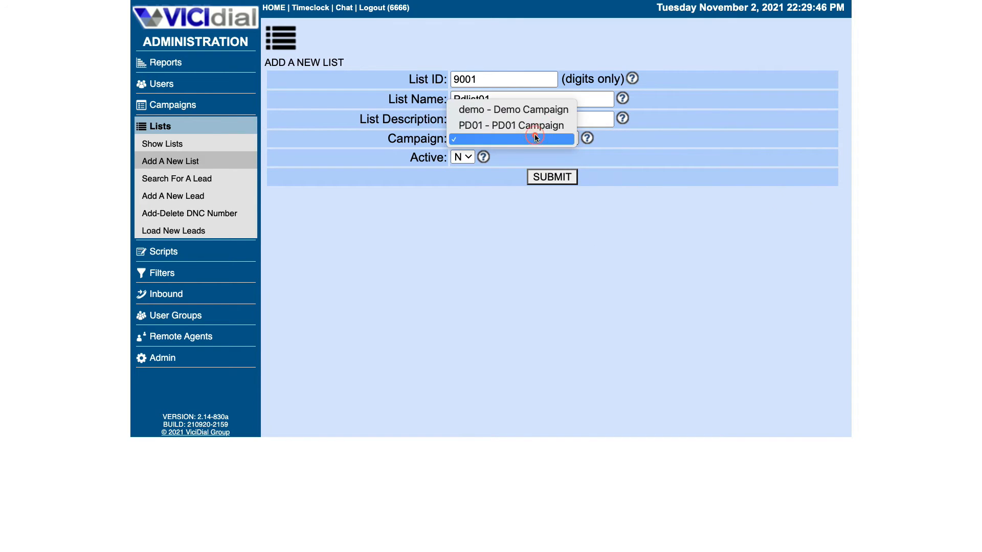
click(499, 126)
click(463, 155)
click(458, 143)
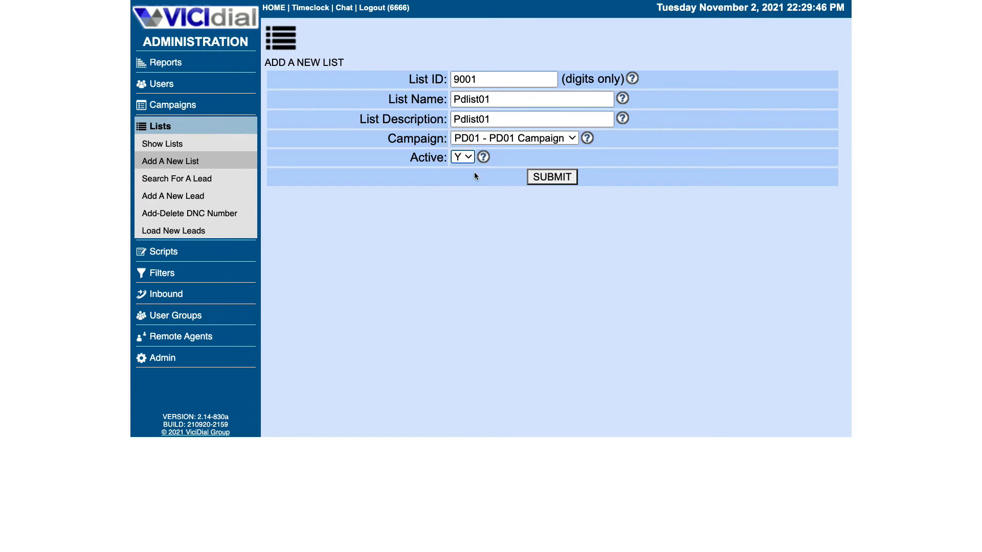
click(530, 177)
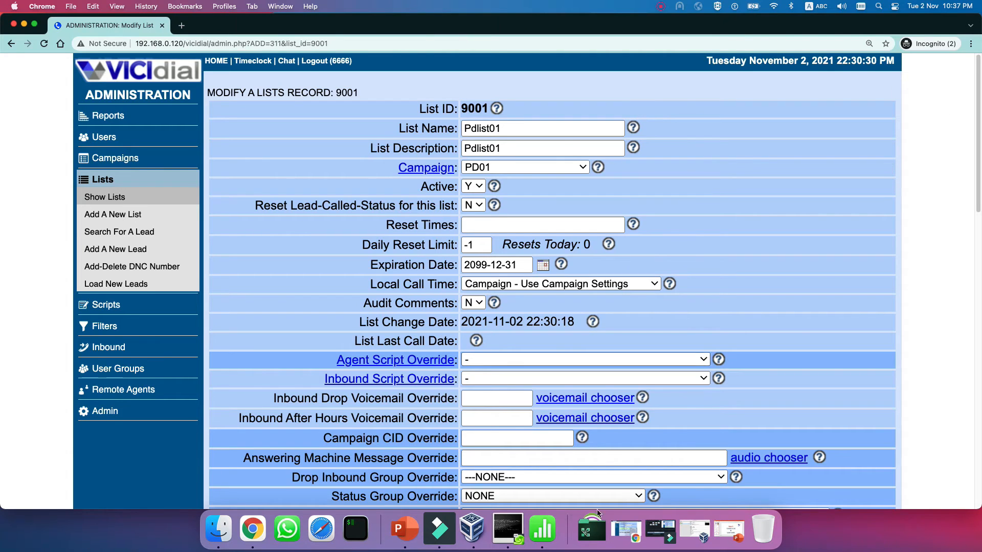
Bring the Numbers sampleleads spreadsheet over the browser window.
drag(225, 550, 454, 90)
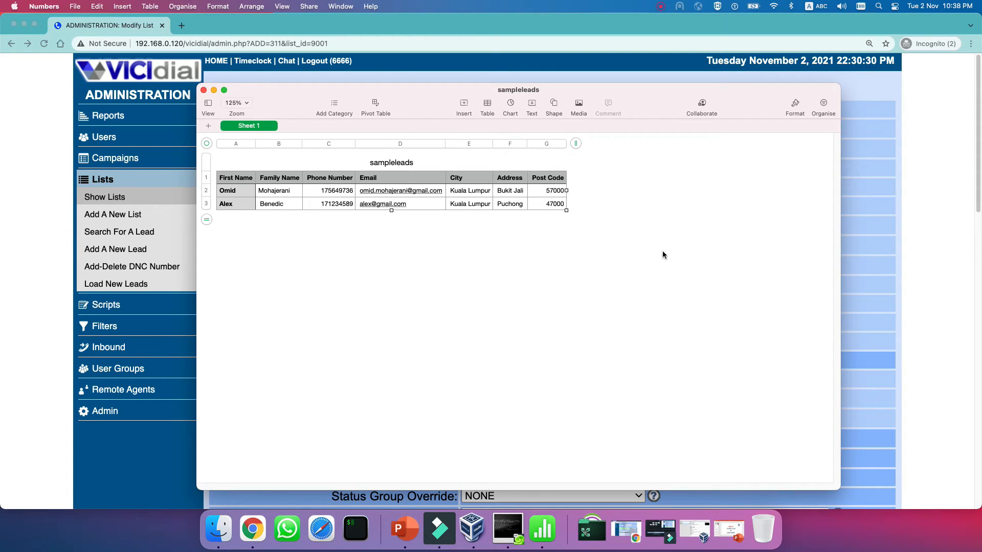
Check the first lead's first name, family name and phone number, then return to VICIdial.
click(235, 197)
click(269, 193)
click(314, 193)
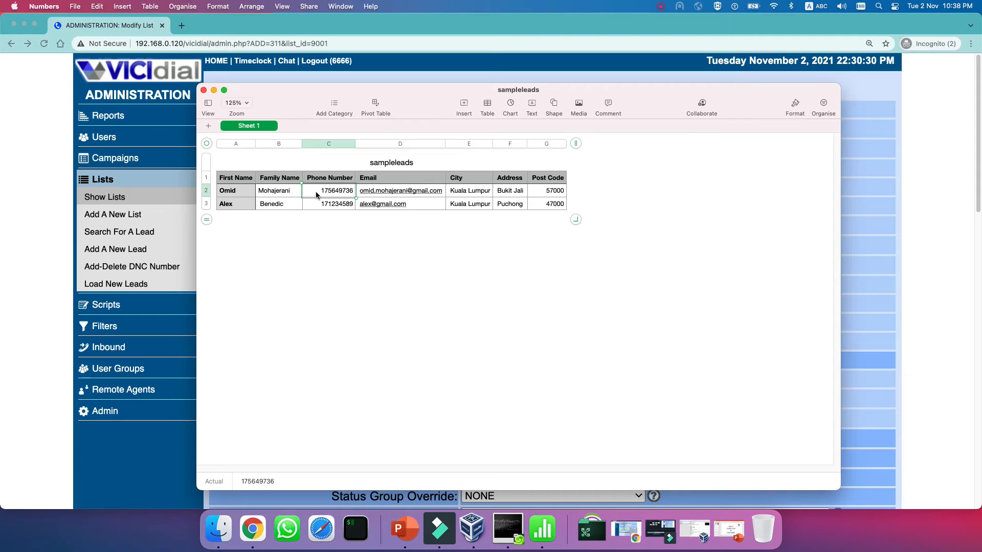
click(43, 203)
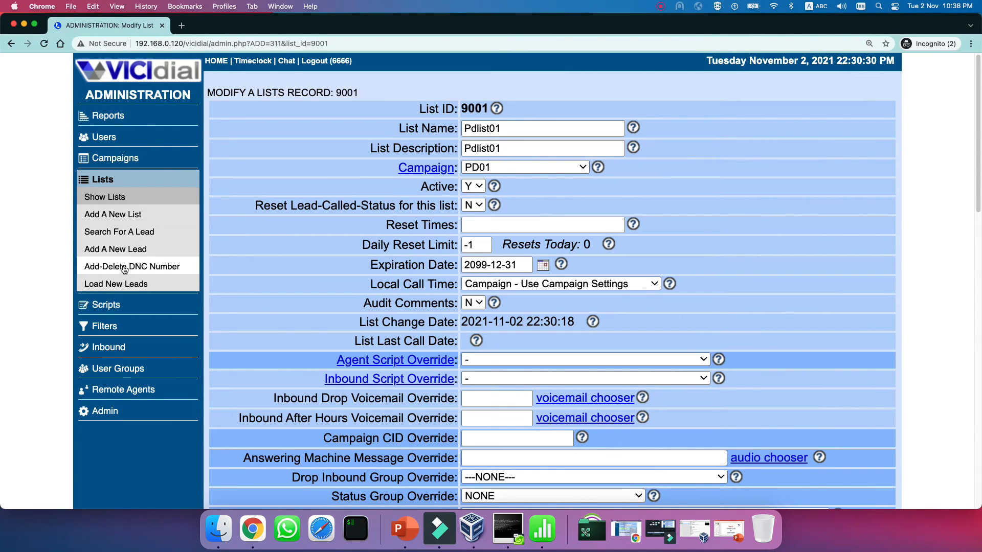
Load sampleleads.csv from the Desktop with Custom layout into list 9001 - Pdlist01.
click(119, 283)
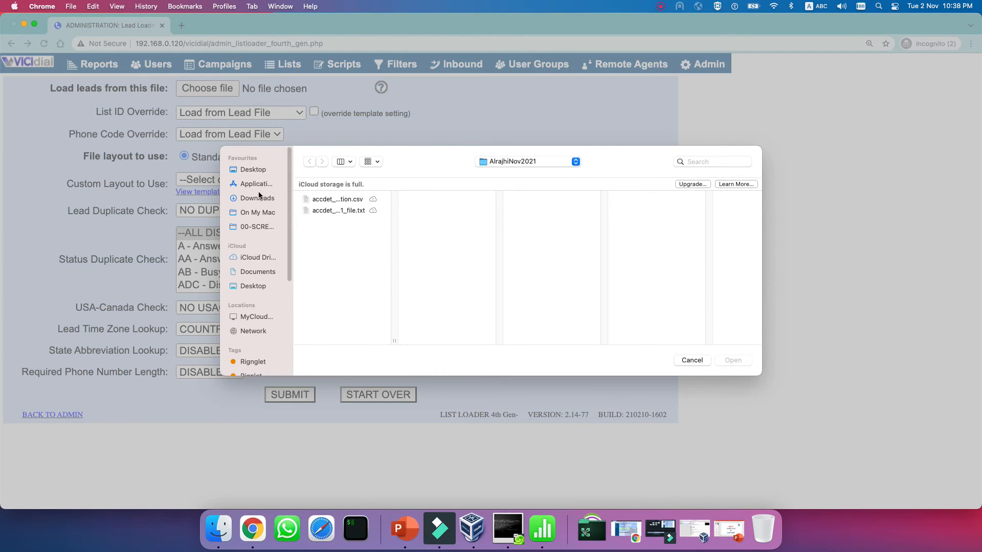
click(250, 171)
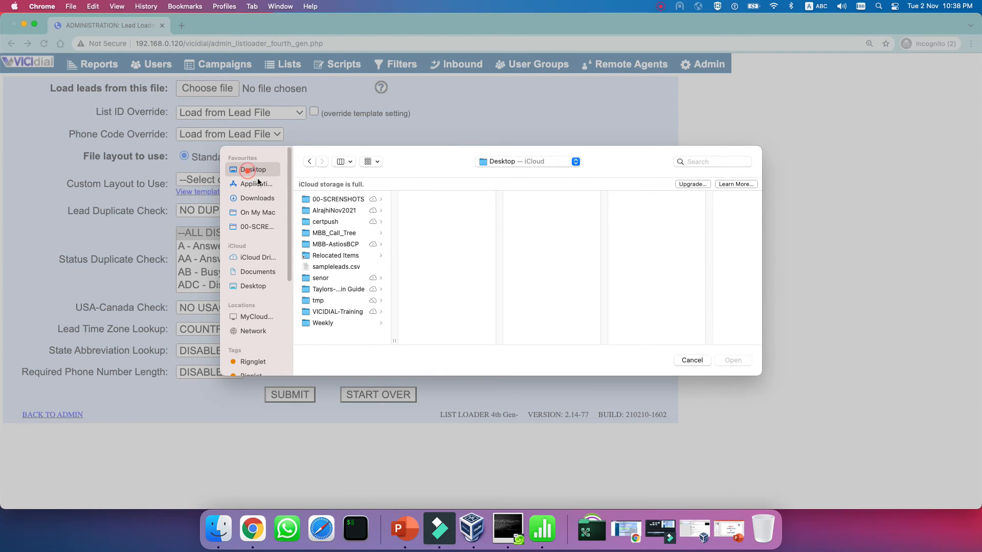
double_click(328, 267)
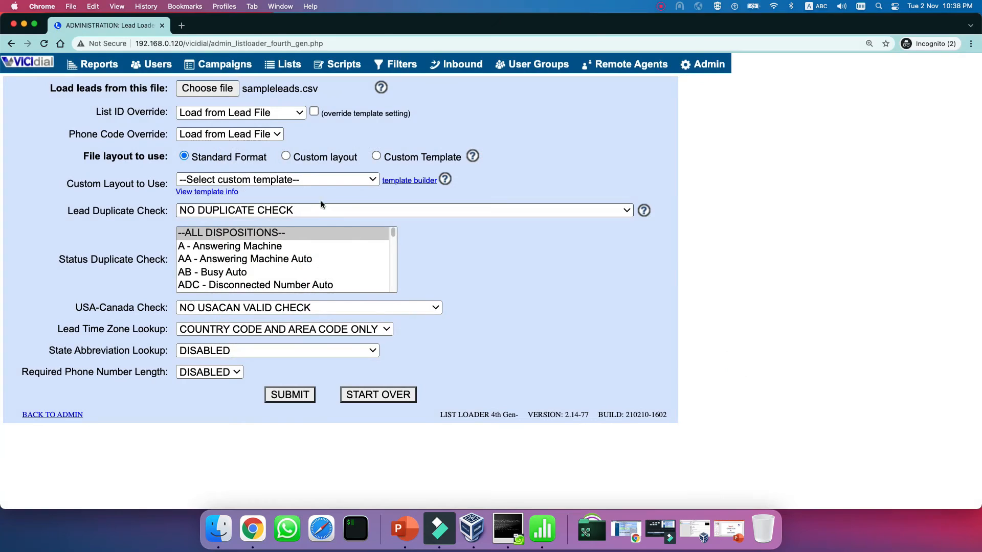
click(286, 156)
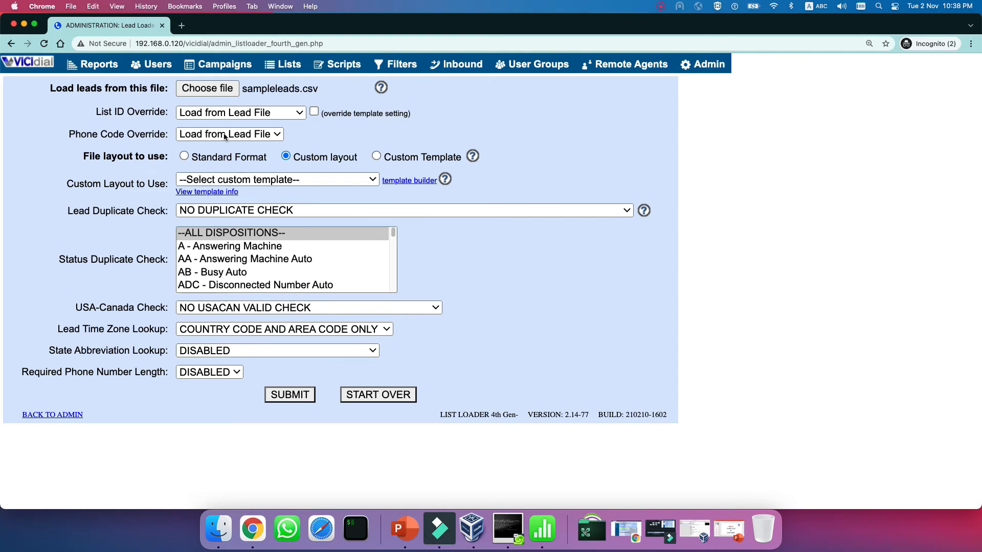
click(203, 109)
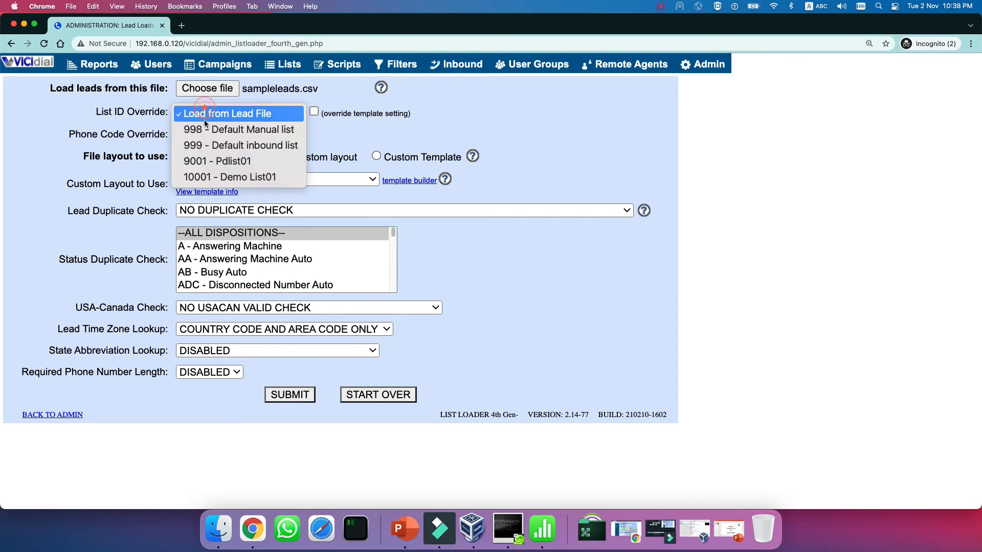
click(242, 161)
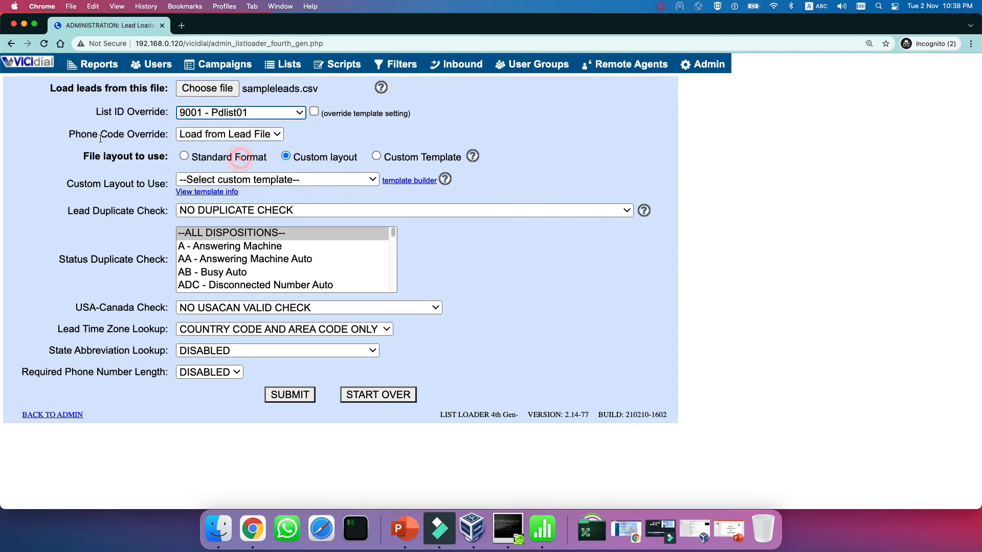
click(284, 396)
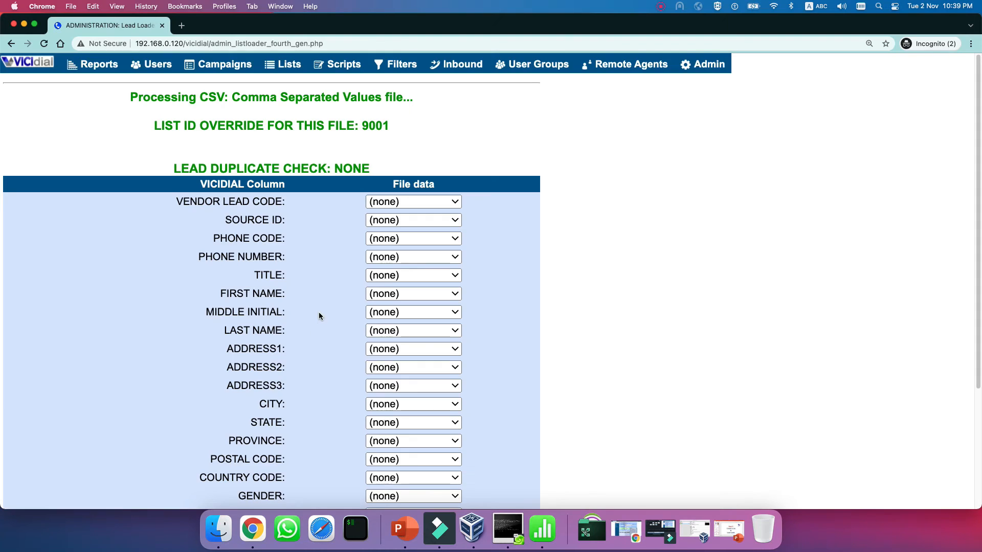
Map First Name, Family Name and Address columns to FIRST NAME, LAST NAME and ADDRESS1.
scroll(325, 294, down, 2)
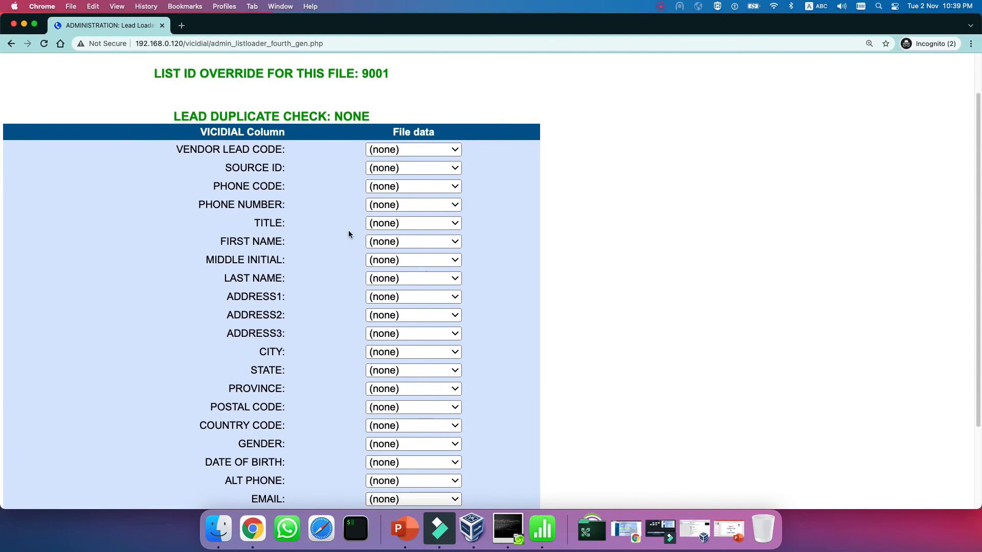
click(410, 241)
click(414, 257)
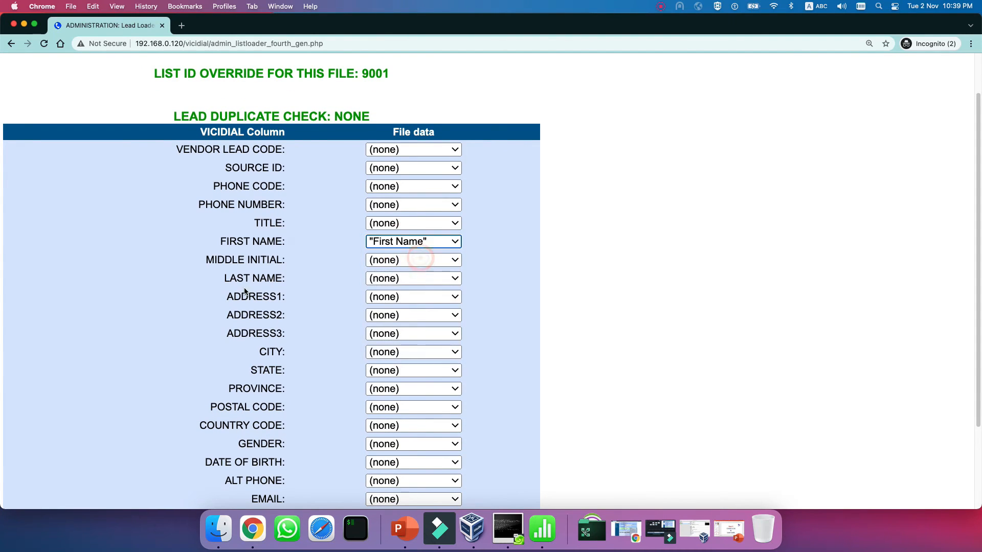
click(409, 278)
click(414, 309)
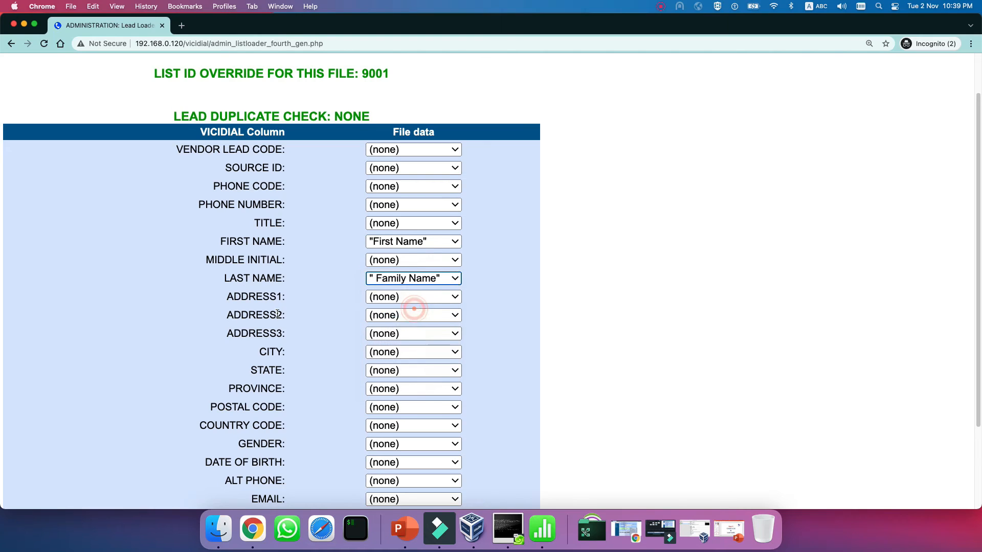
scroll(278, 313, down, 2)
click(394, 306)
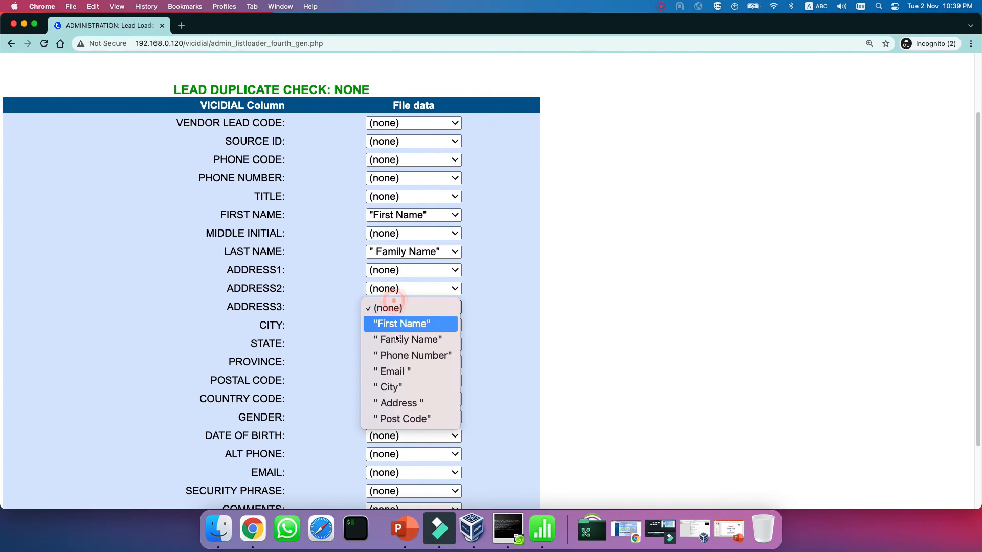
click(404, 403)
click(408, 307)
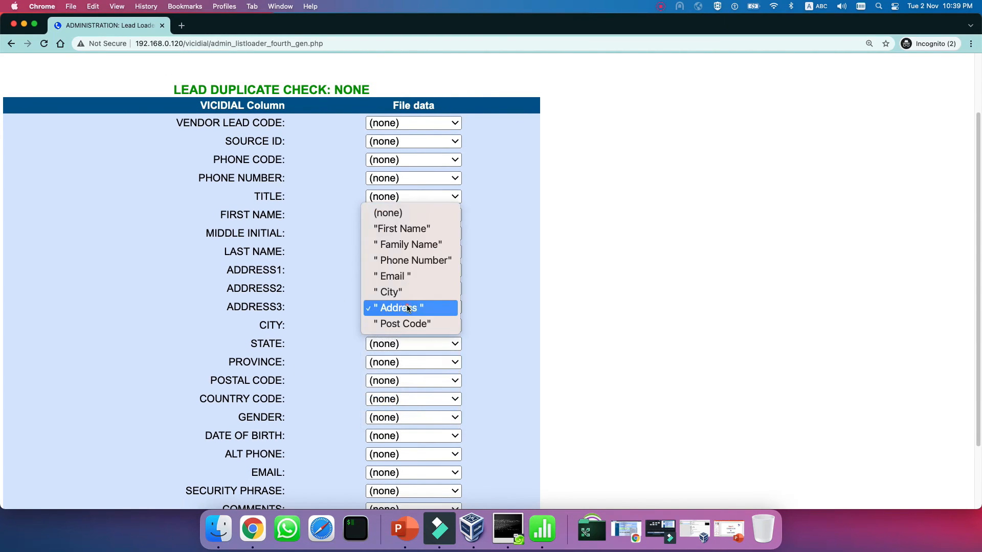
click(388, 212)
click(389, 270)
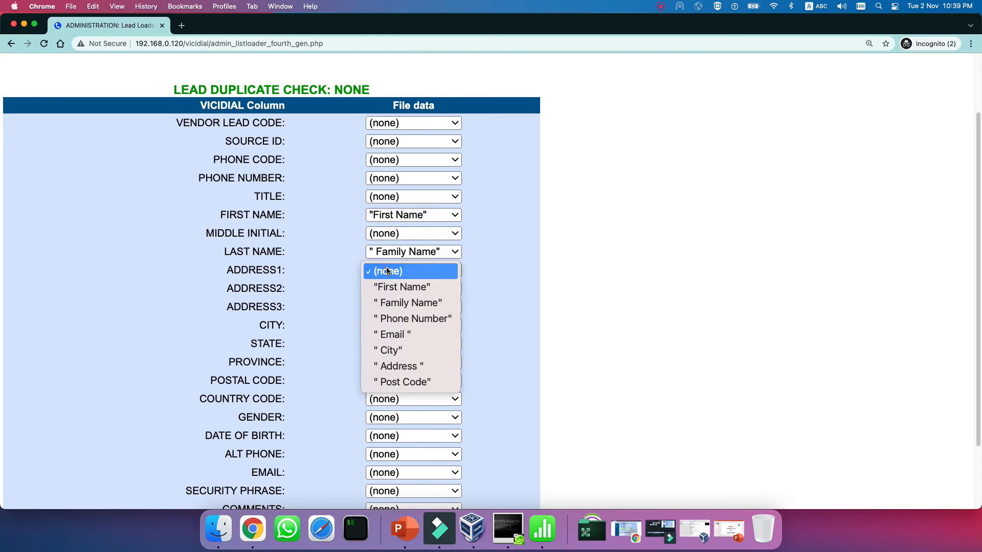
click(413, 369)
Map the Post Code column to POSTAL CODE and Email to EMAIL.
scroll(296, 332, down, 2)
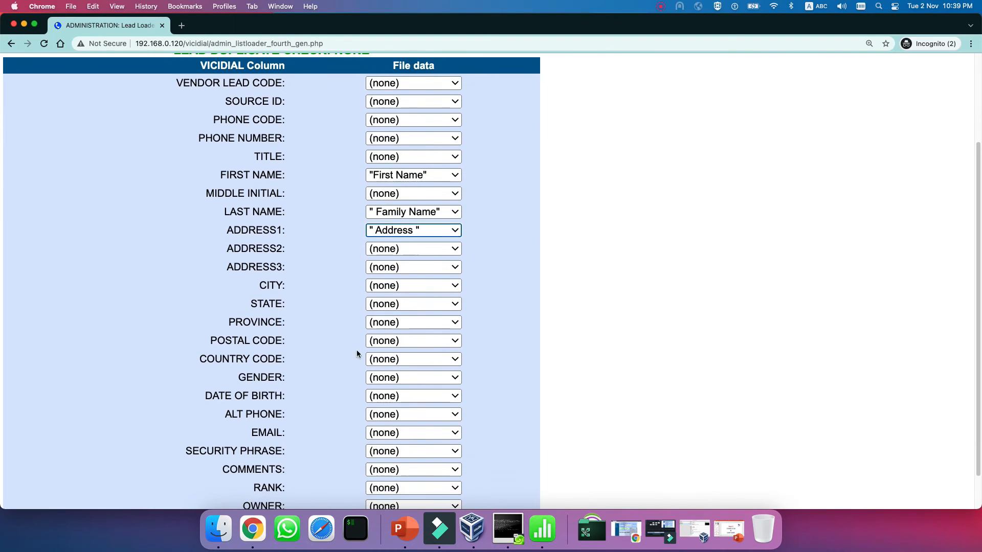
click(385, 343)
click(406, 452)
scroll(281, 320, down, 2)
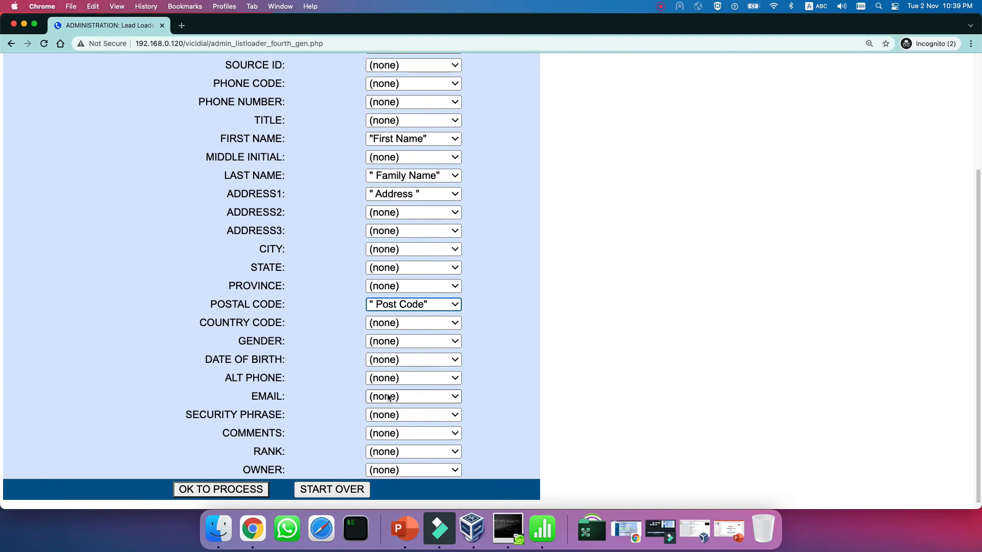
click(387, 397)
click(403, 461)
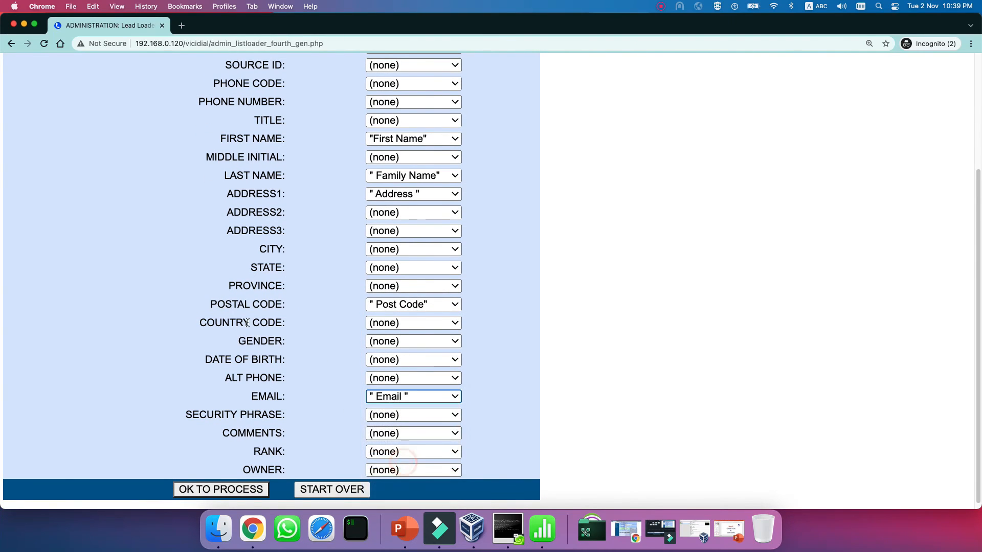
scroll(260, 307, up, 1)
scroll(260, 307, up, 3)
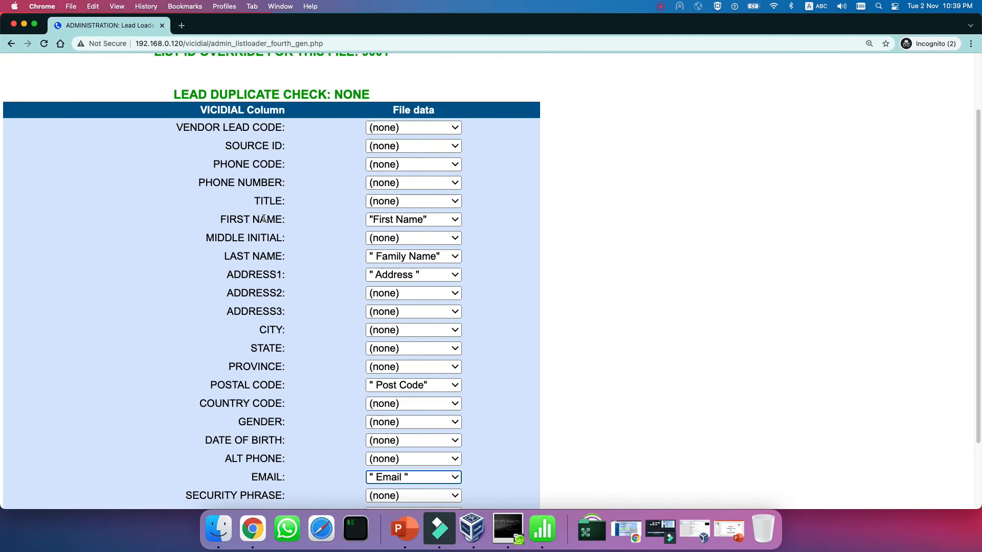
Map the Phone Number column to PHONE NUMBER and City to CITY.
click(453, 182)
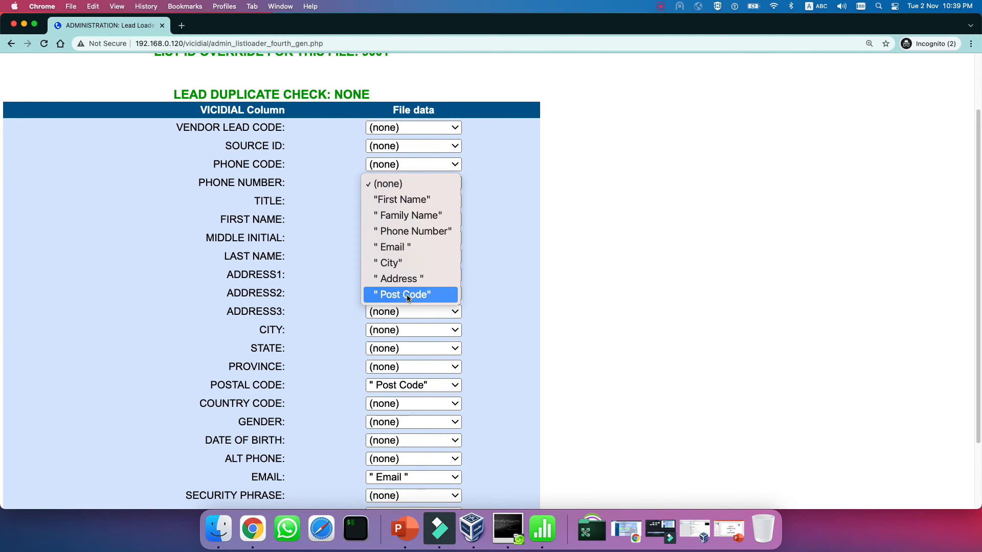
click(403, 235)
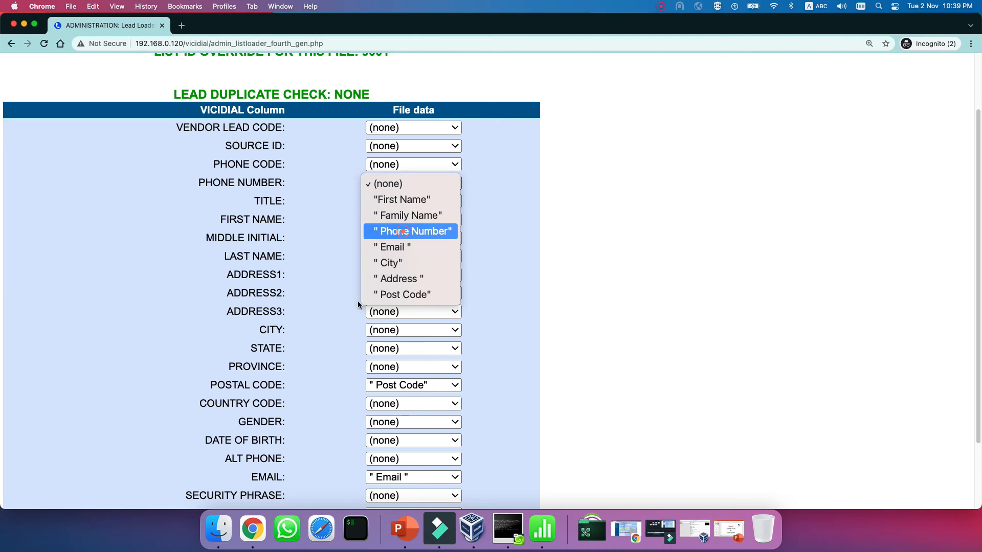
scroll(292, 348, down, 1)
click(419, 322)
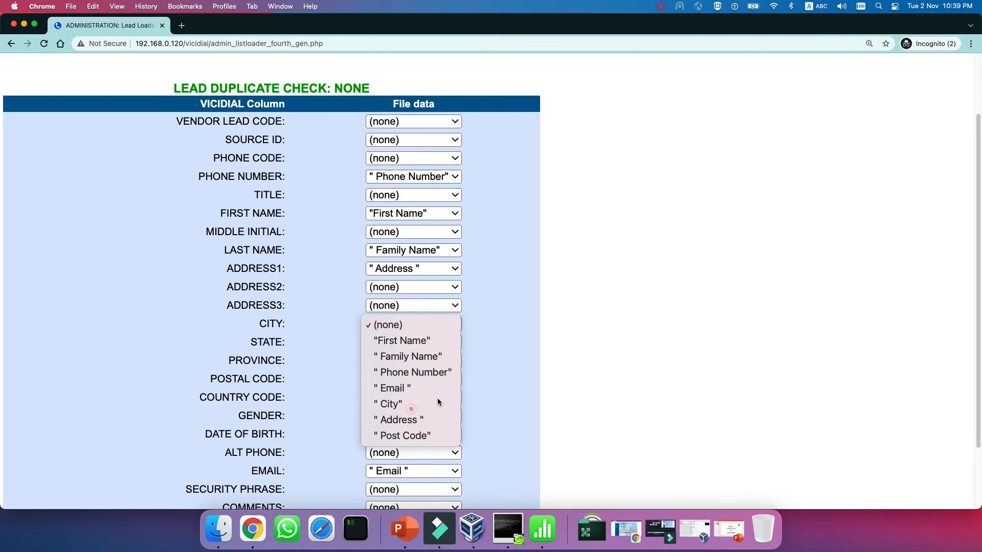
click(413, 405)
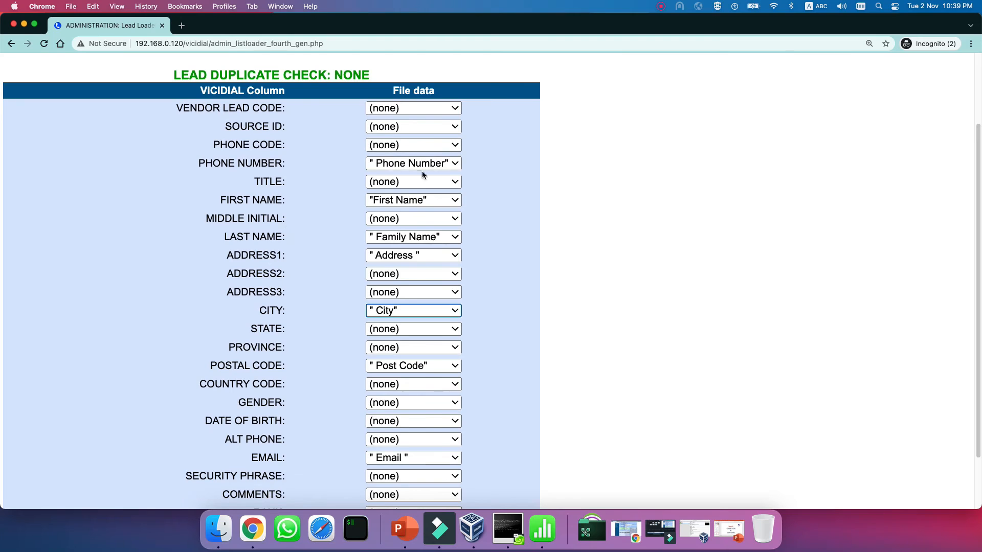
scroll(449, 317, down, 3)
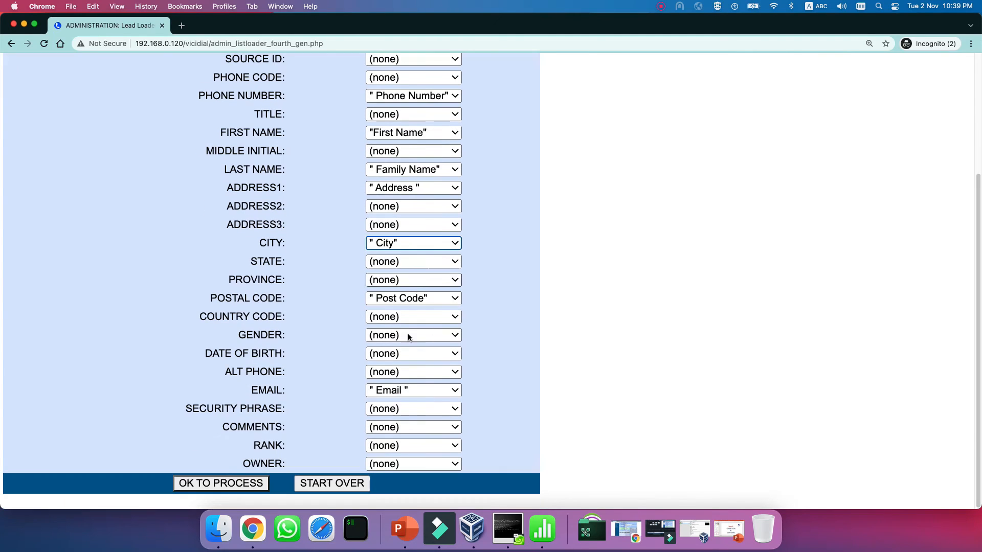
Load the mapped leads, confirm 2 good and 1 bad records, and go to the lead lists.
click(203, 485)
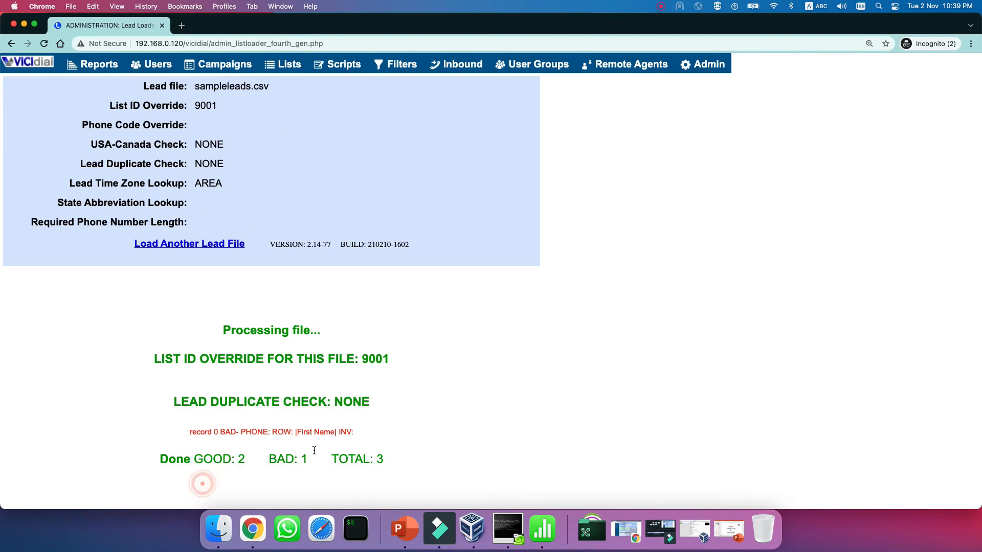
drag(247, 459, 190, 461)
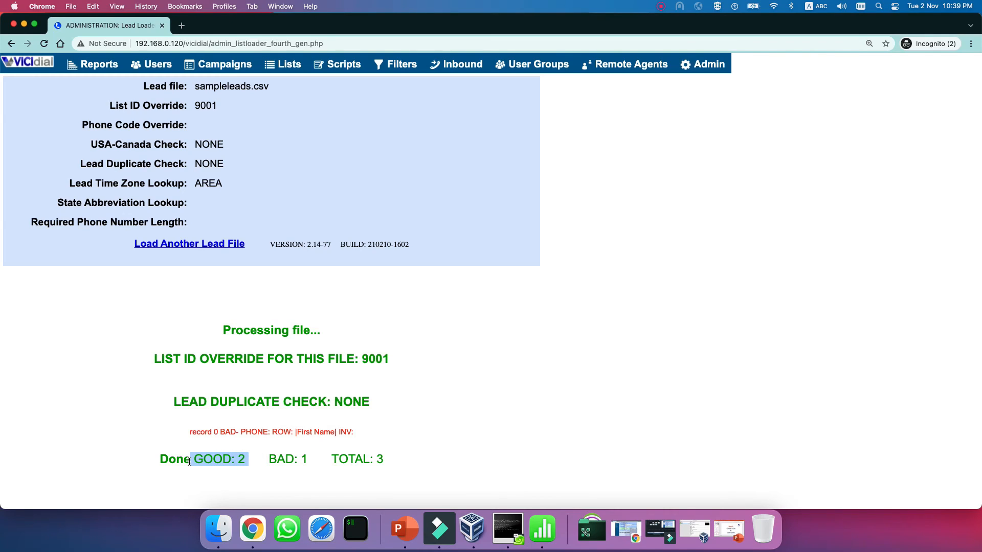
drag(267, 459, 312, 462)
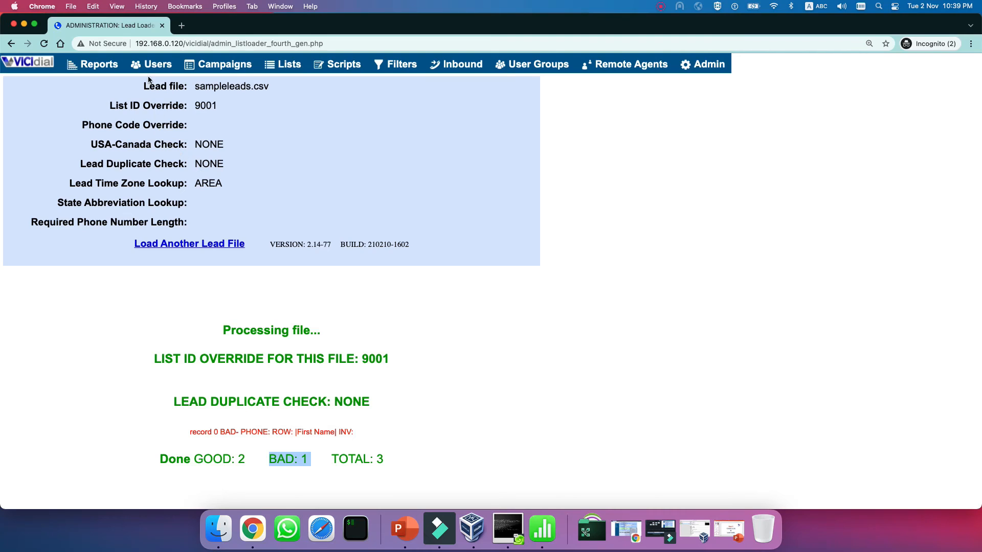
click(283, 64)
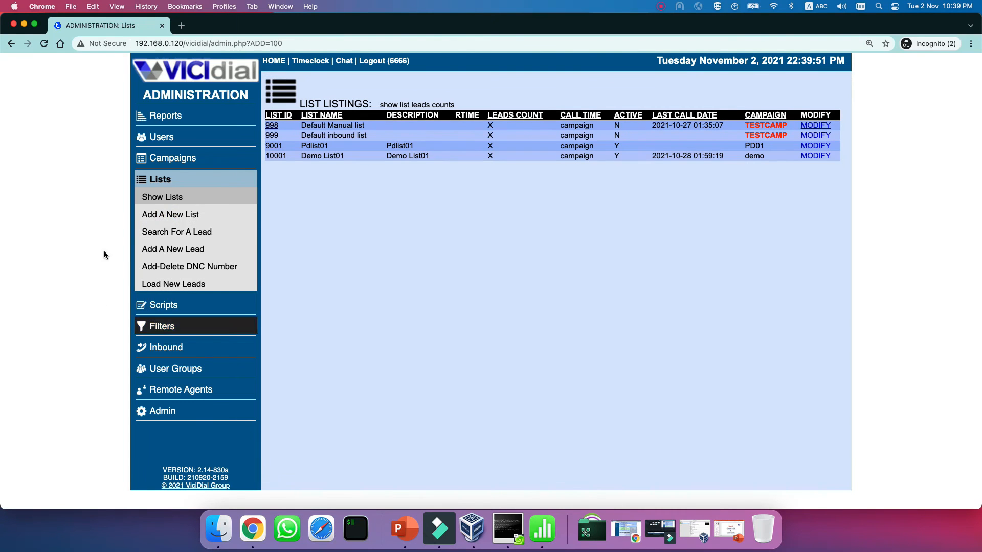
Open list 9001's Modify List page and scroll through its settings.
click(275, 146)
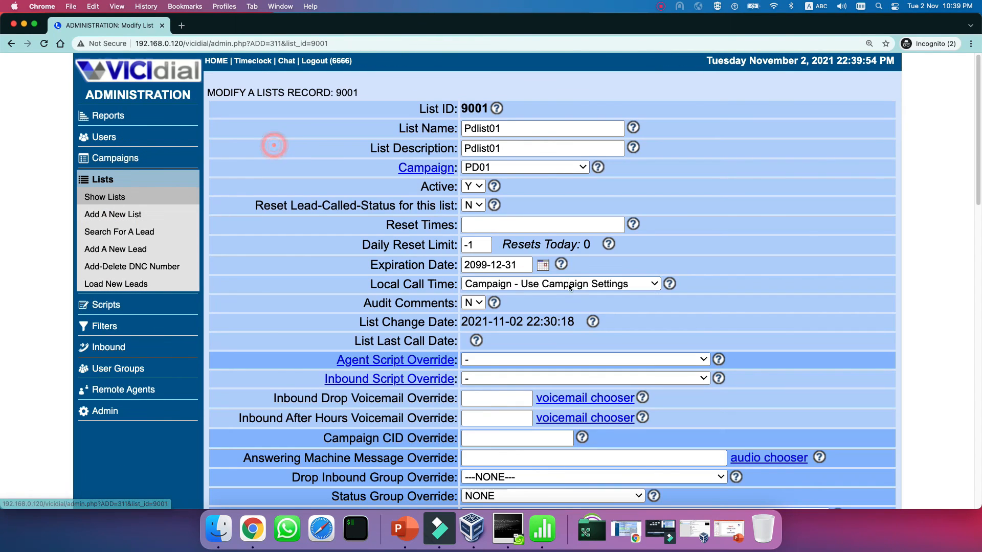
scroll(550, 334, down, 2)
scroll(550, 333, down, 10)
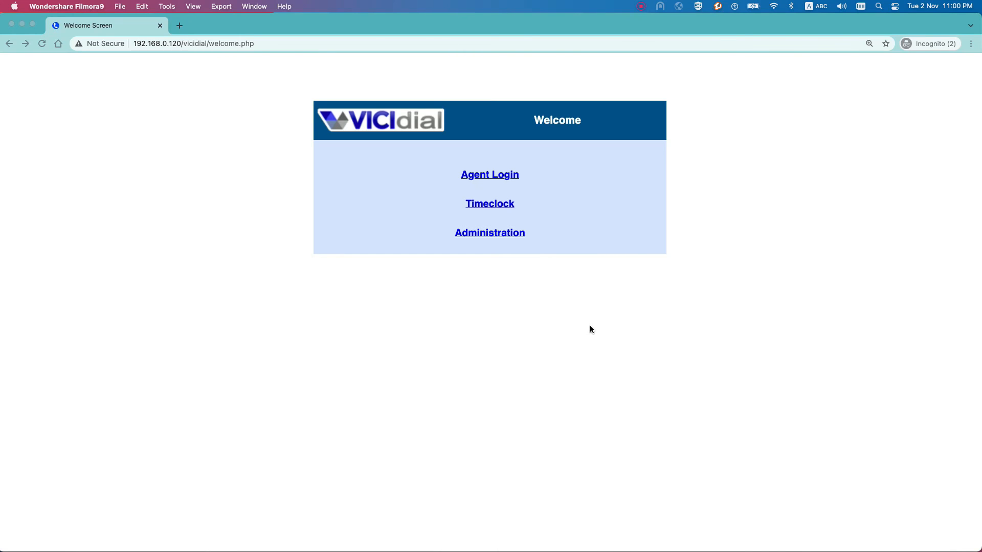
Start Agent Login and submit phone login 1001 with the phone password.
click(535, 165)
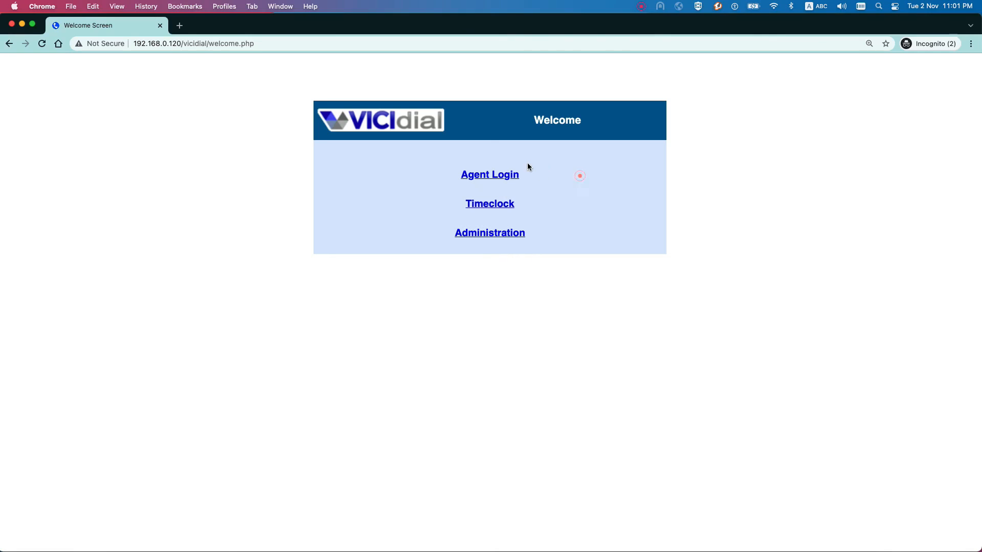
click(493, 178)
click(481, 174)
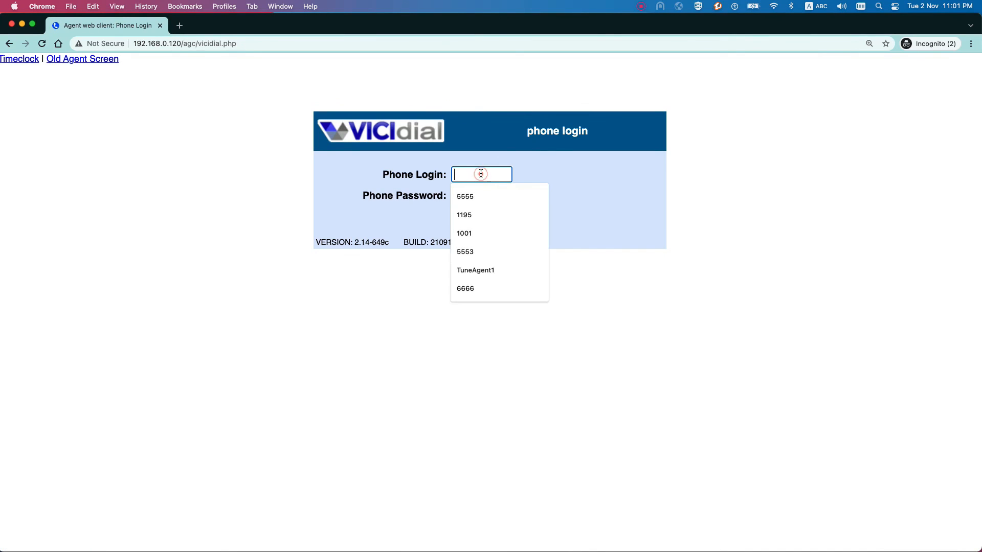
text(1001)
click(479, 193)
text(test)
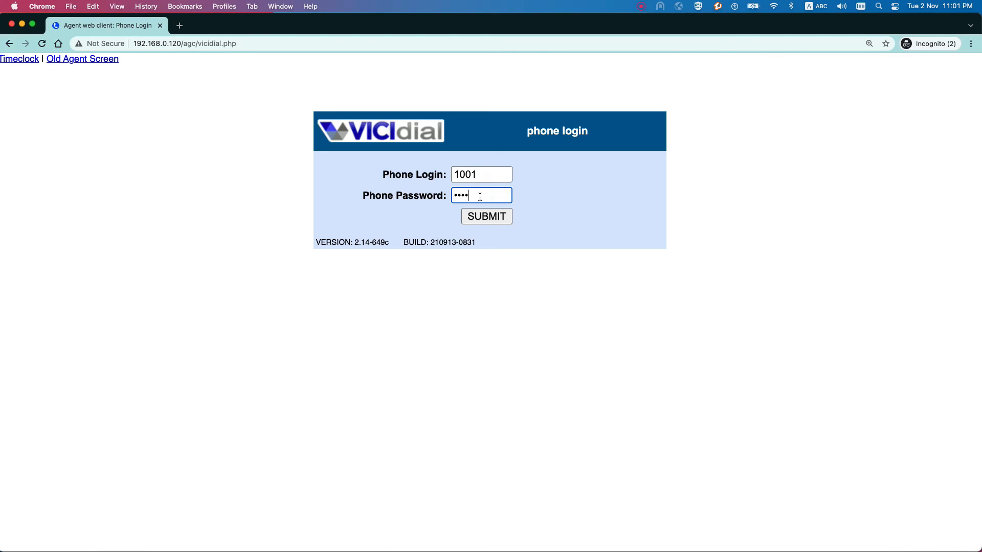
click(493, 218)
Log user 5001 in with the user password and choose campaign PD01 - PD01 Campaign.
click(505, 169)
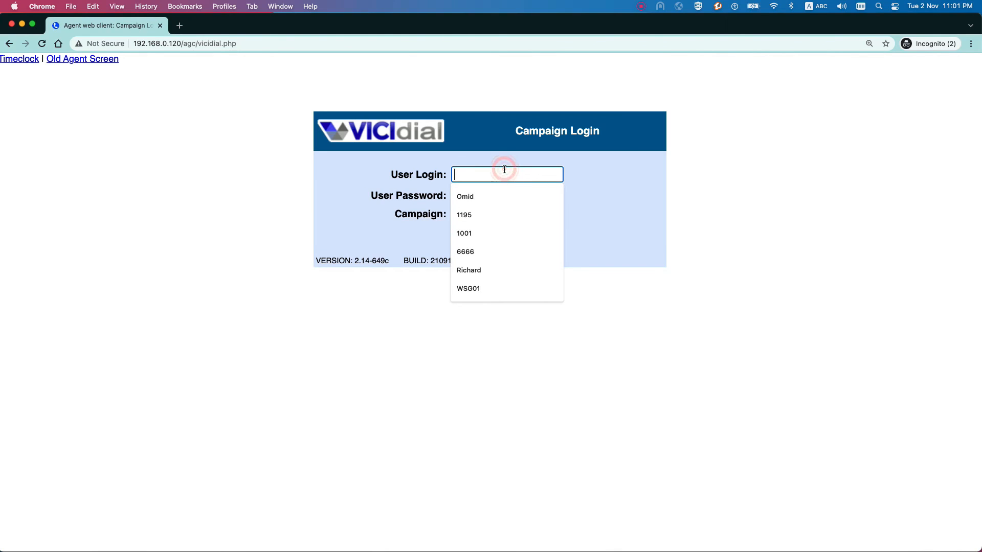
text(5001)
click(471, 191)
text(tes)
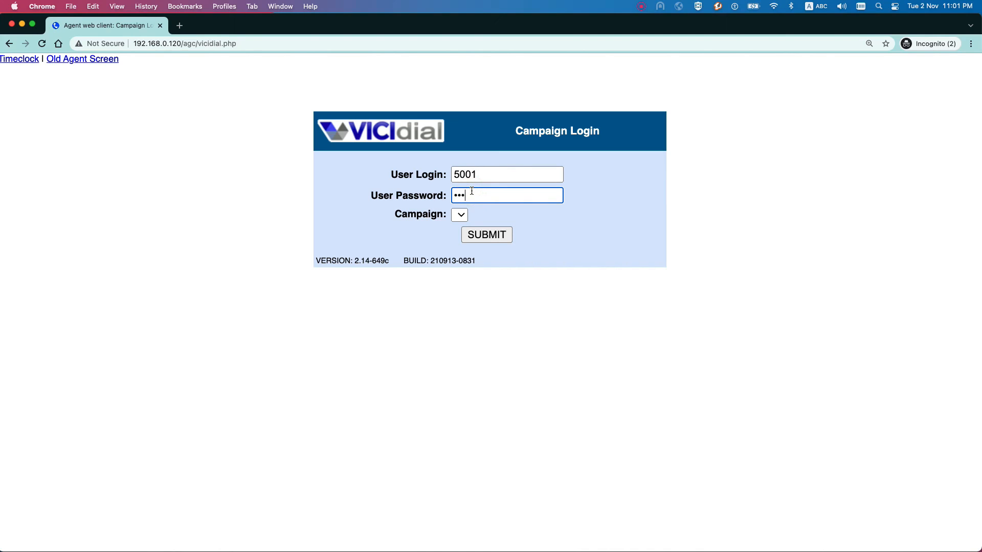
text(t)
click(455, 215)
click(486, 219)
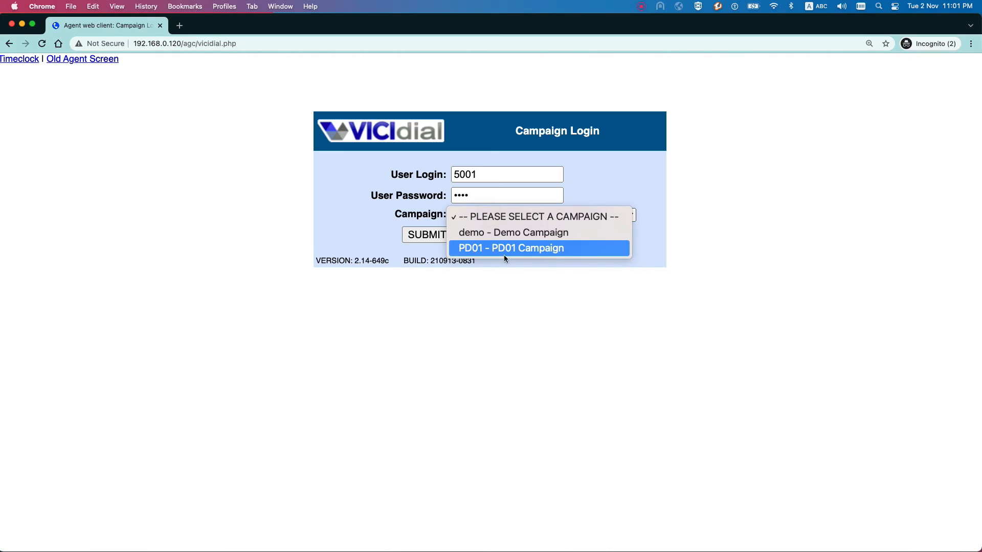
click(496, 249)
click(428, 235)
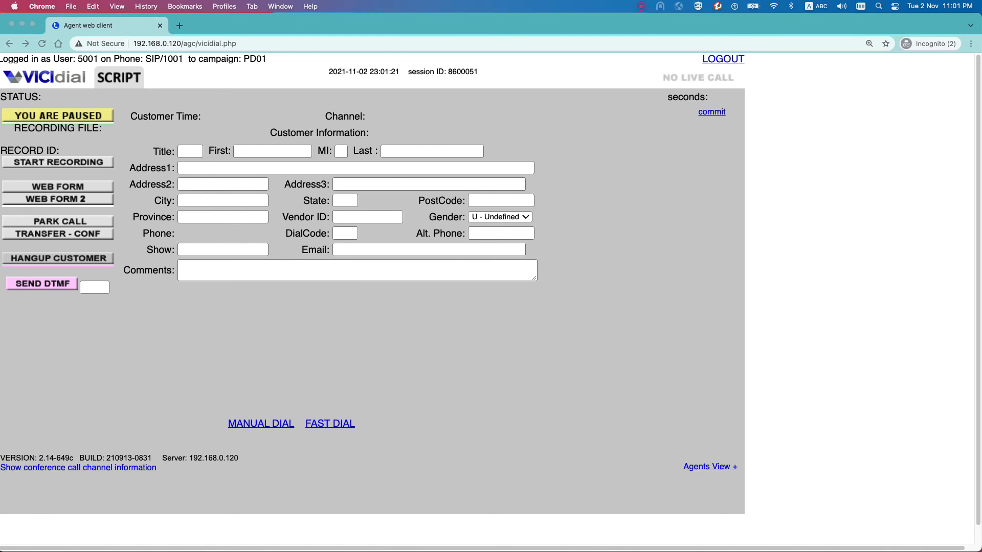
Answer the Zoiper call, minimize Zoiper, and switch the agent from paused to active.
click(752, 358)
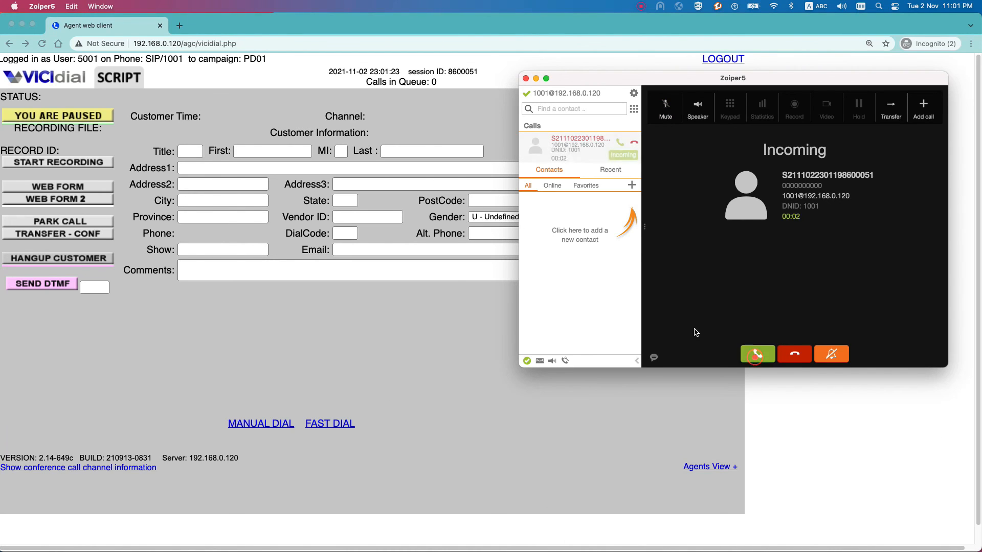
click(535, 78)
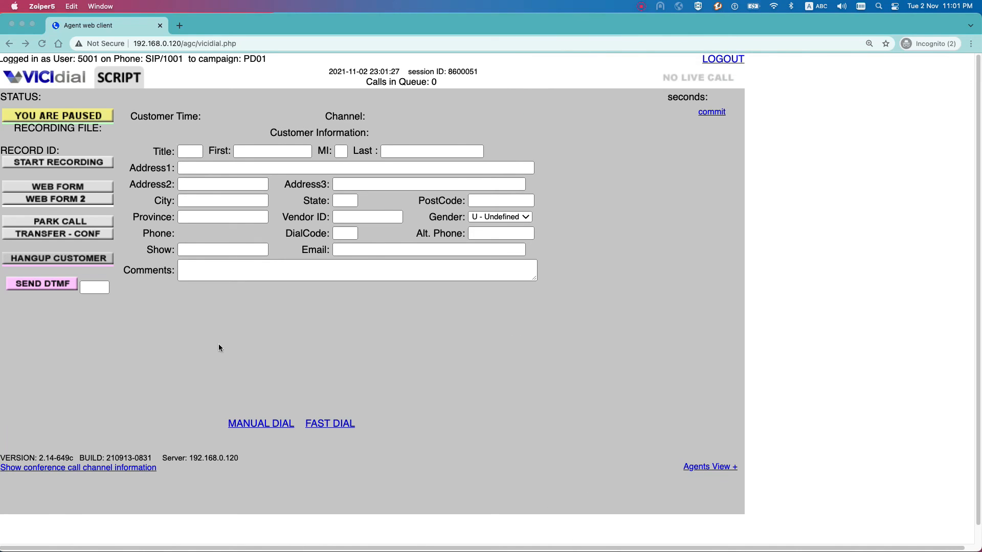
click(56, 119)
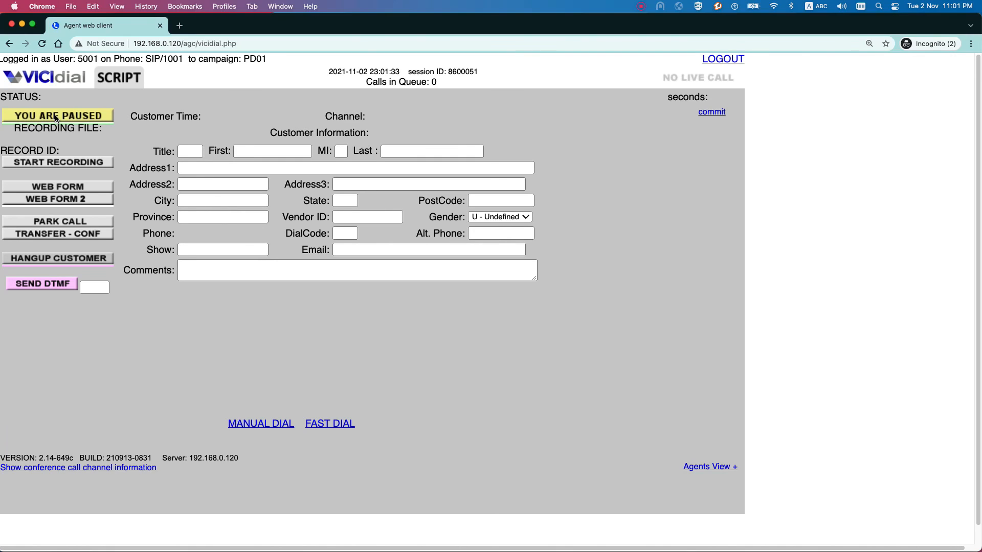
click(56, 119)
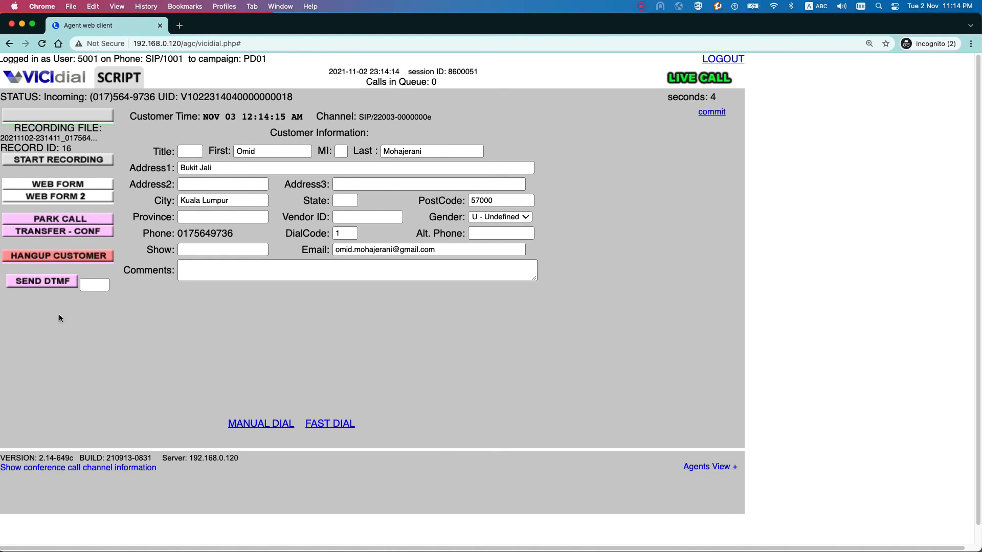
Hang up the customer, disposition the call as N - No Answer, and pause the agent.
click(77, 257)
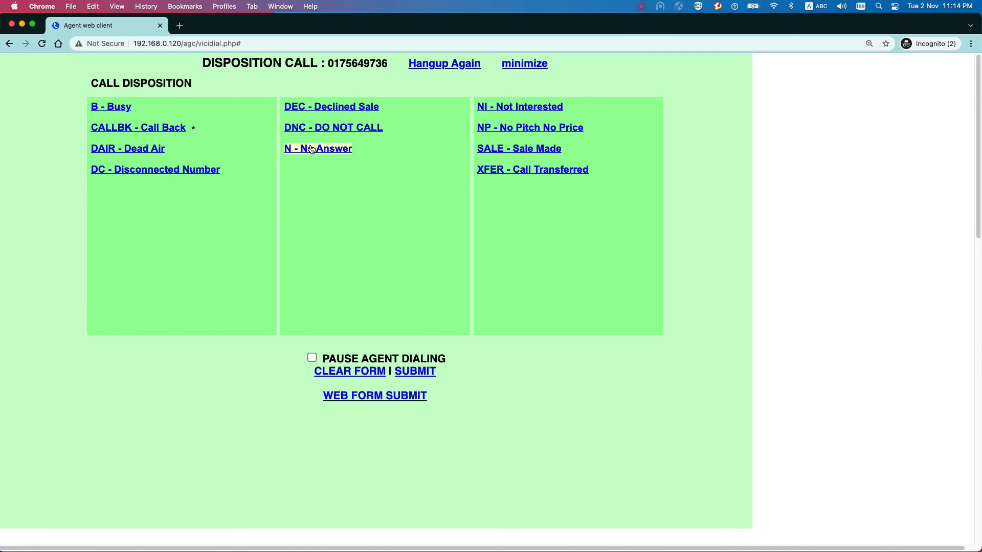
click(330, 150)
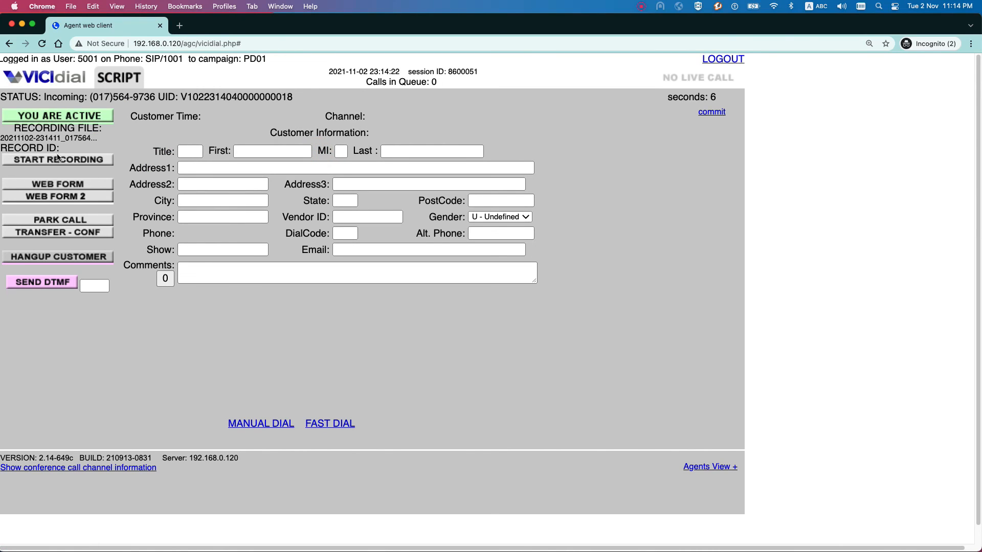
click(65, 116)
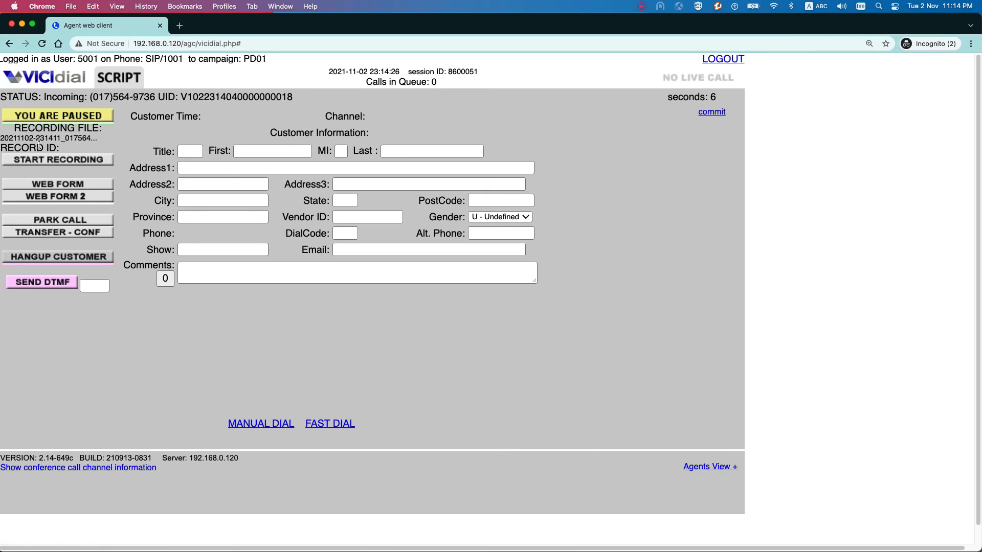